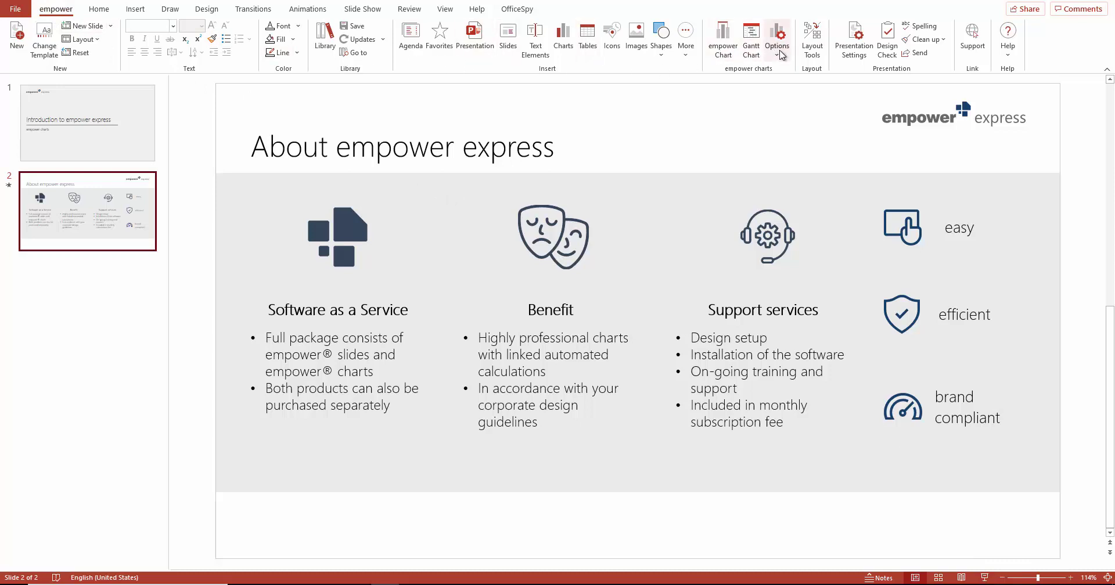
# - On the Insert tab, browse the empower Chart gallery and close it without inserting anything
pyautogui.click(137, 13)
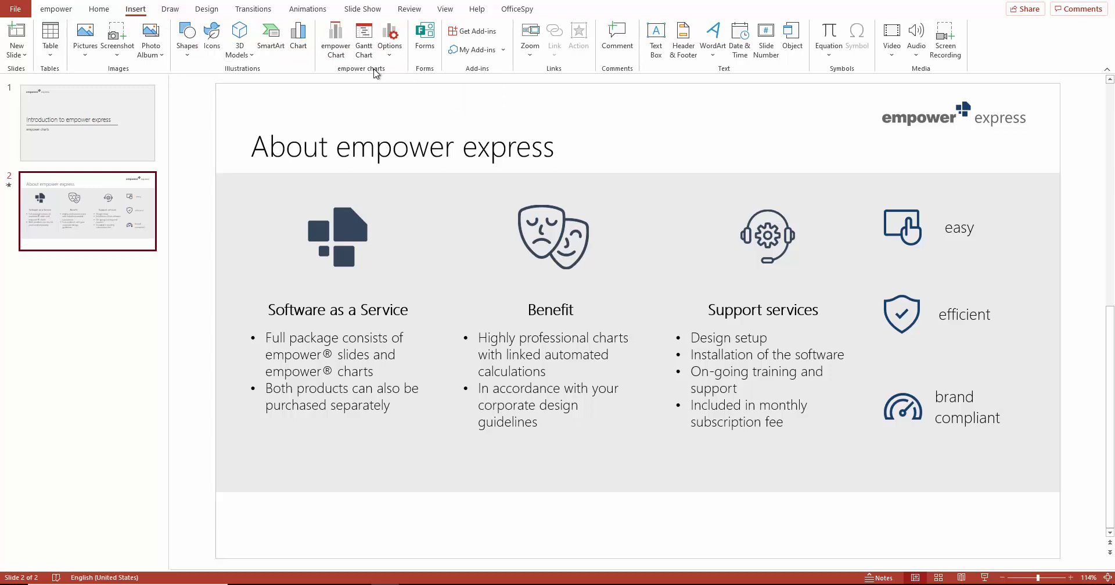
pyautogui.click(336, 60)
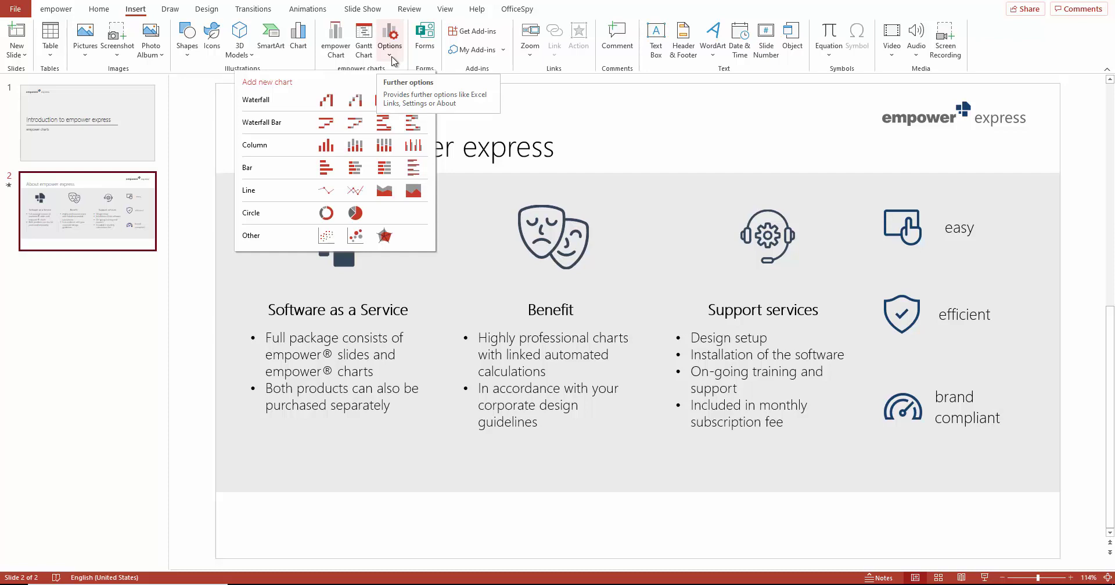
pyautogui.click(111, 267)
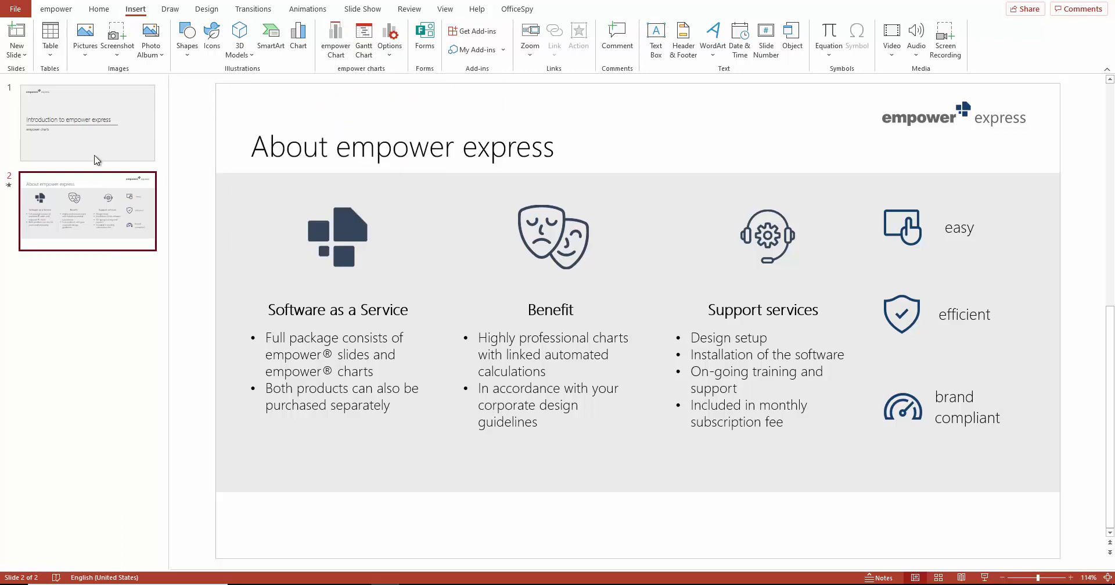
# - Add a title-and-content slide from the empower tab and insert an empower Stacked Columns chart on it
pyautogui.click(56, 8)
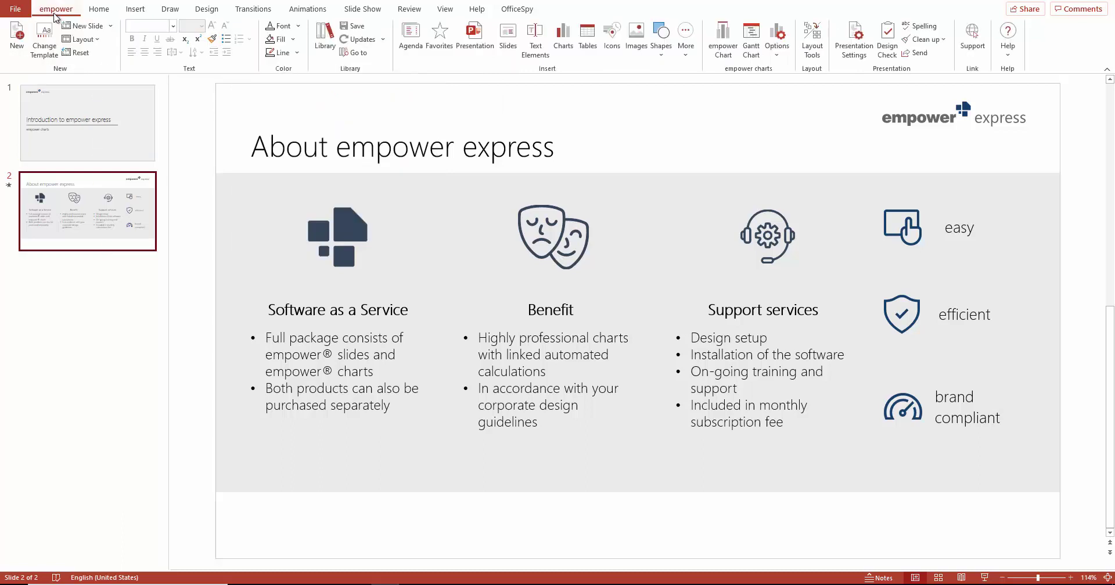
pyautogui.click(111, 27)
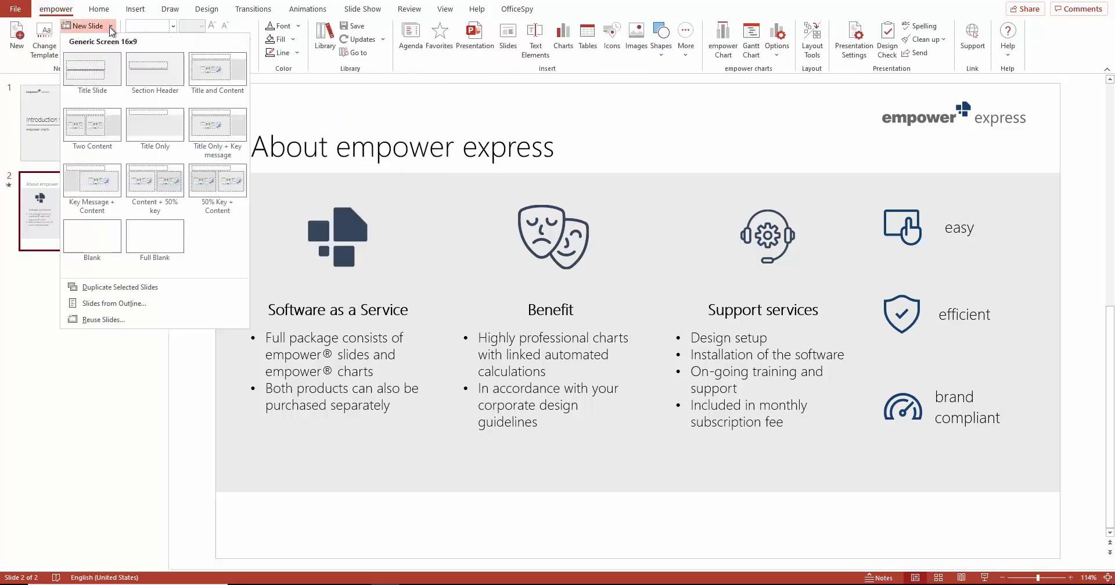
pyautogui.click(212, 121)
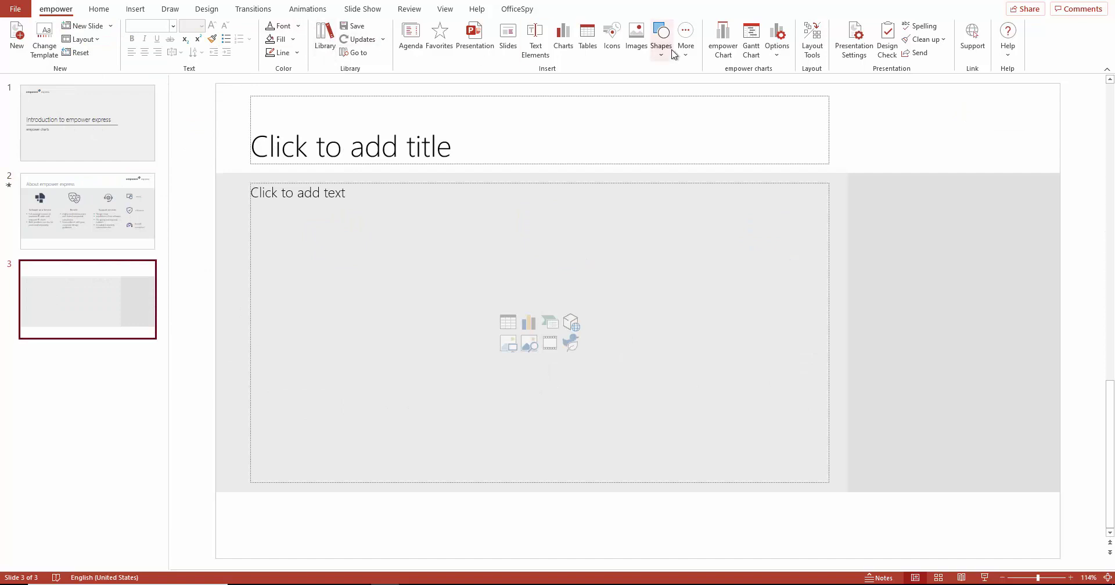
pyautogui.click(723, 41)
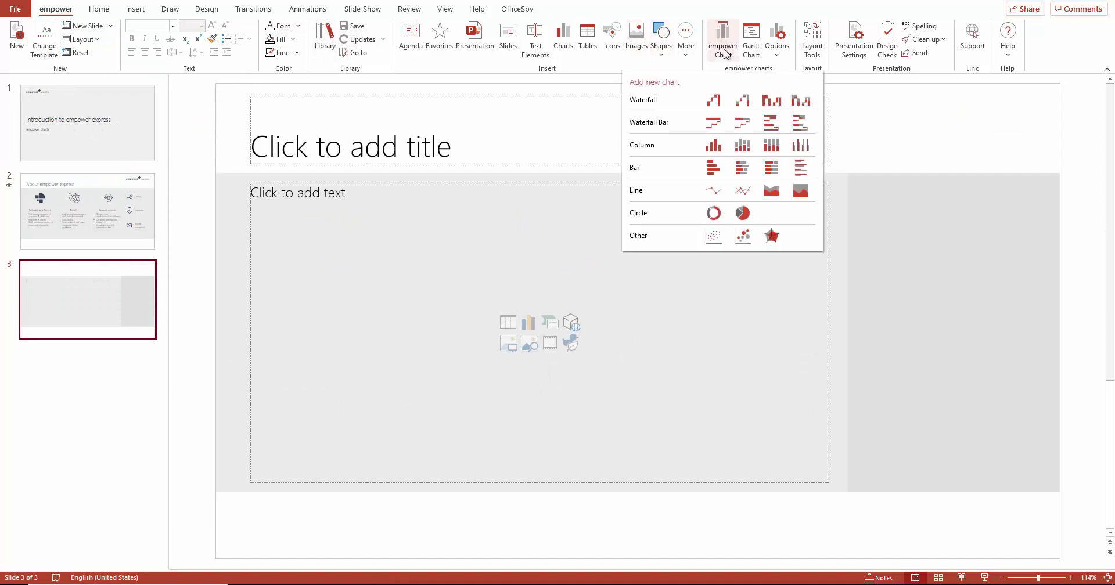
pyautogui.click(744, 145)
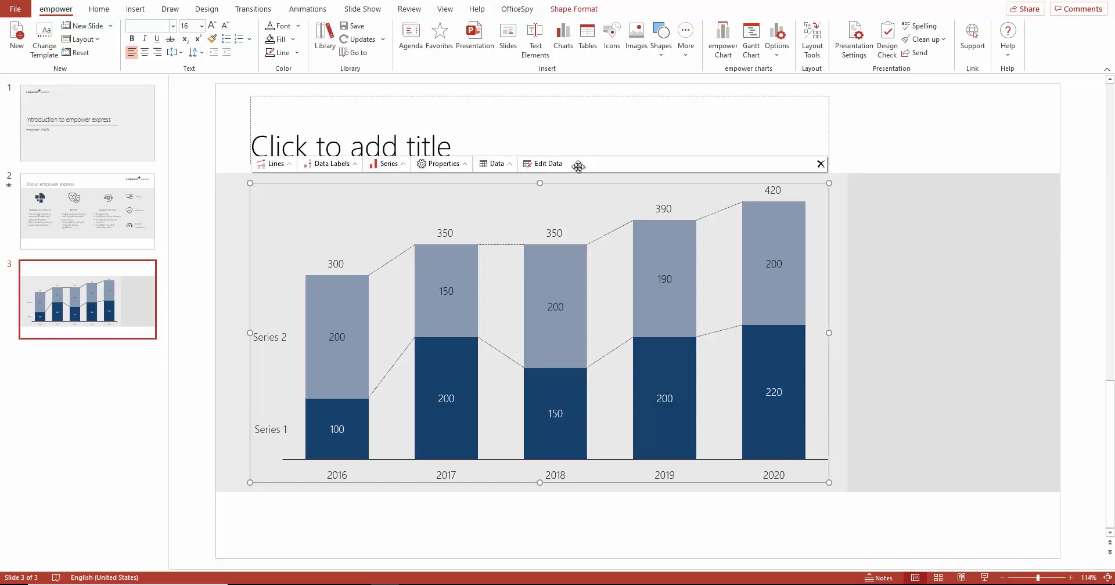
# - In the data sheet, set cell B3 to 300 and reverse the columns so years run 2020–2016
pyautogui.click(548, 164)
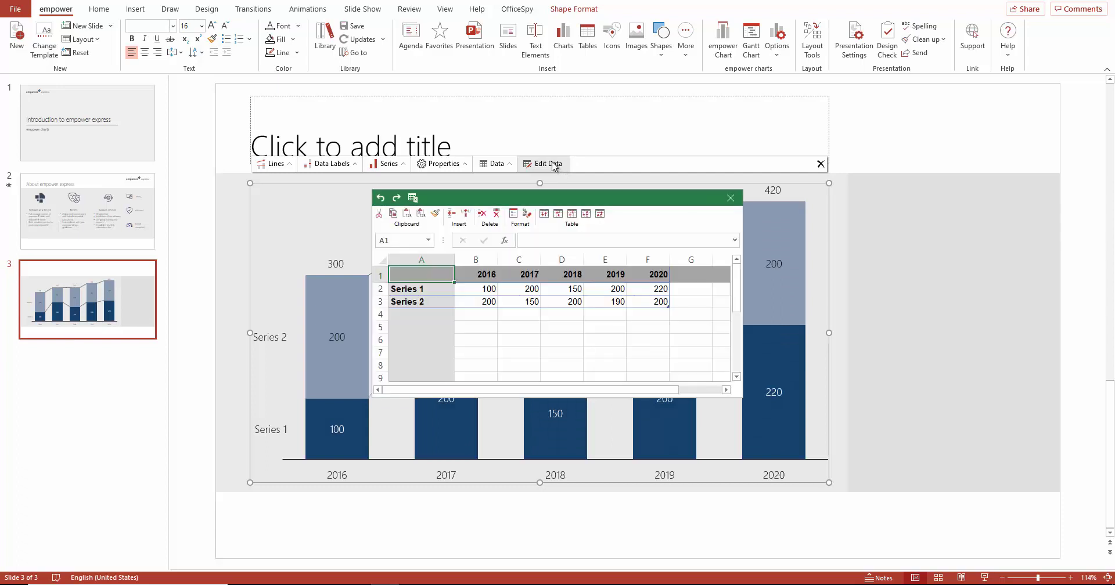
pyautogui.click(479, 302)
pyautogui.write('300')
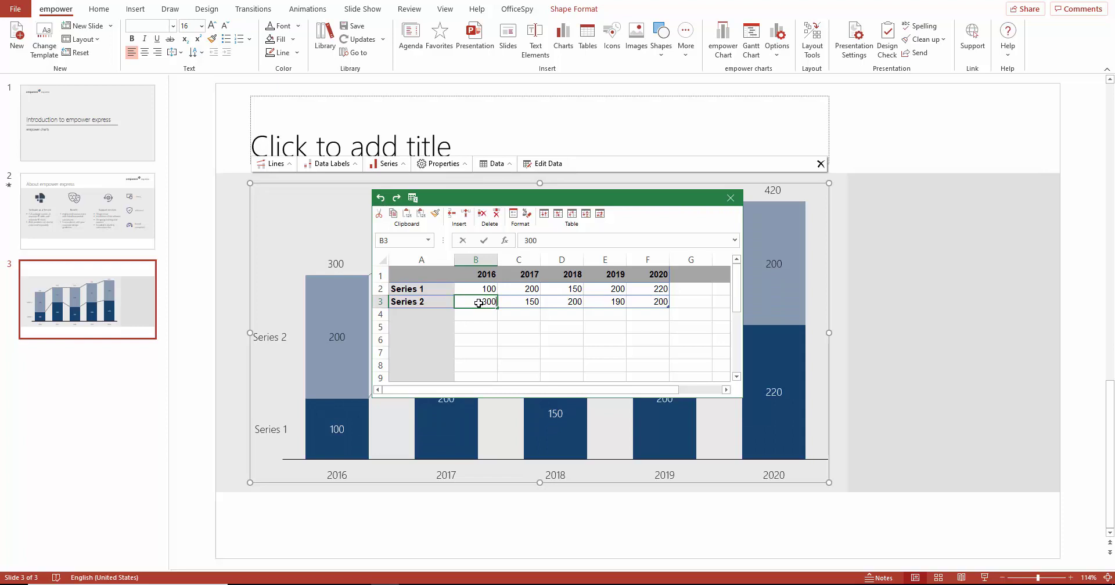
pyautogui.press('Return')
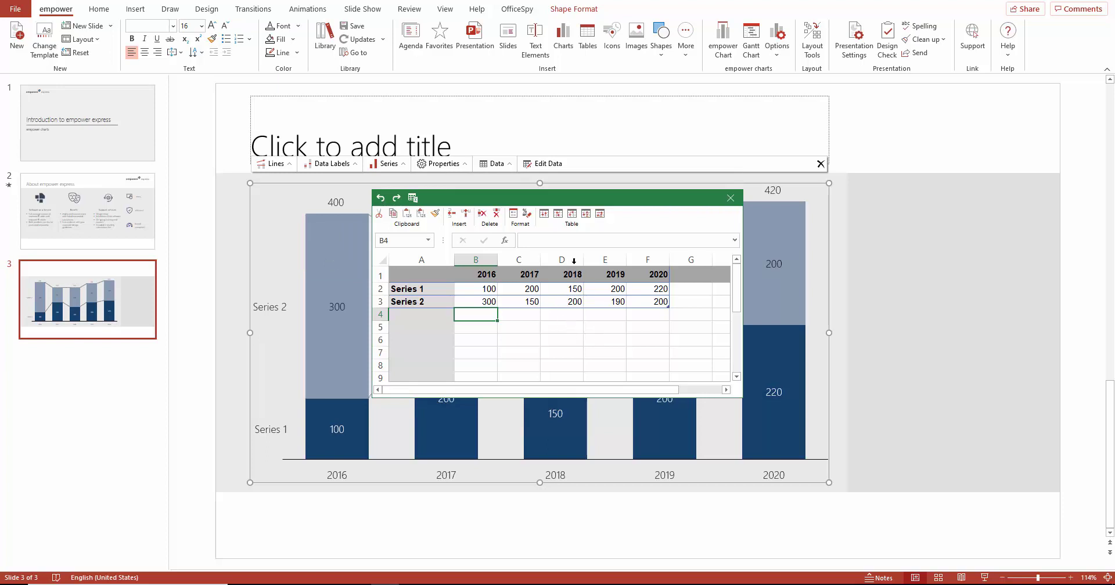
pyautogui.click(558, 214)
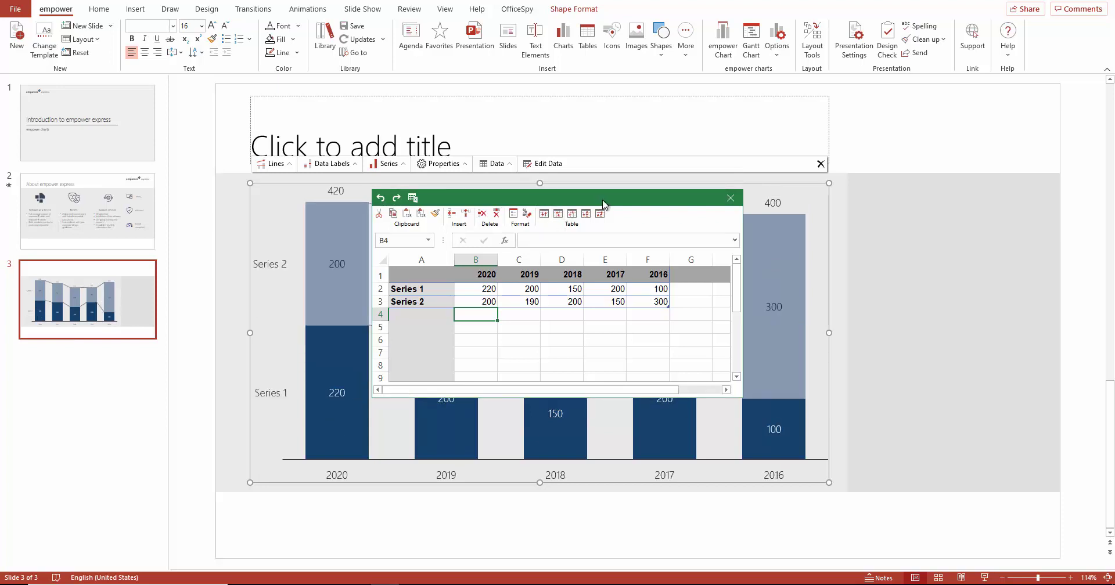
pyautogui.moveTo(602, 199); pyautogui.dragTo(868, 185)
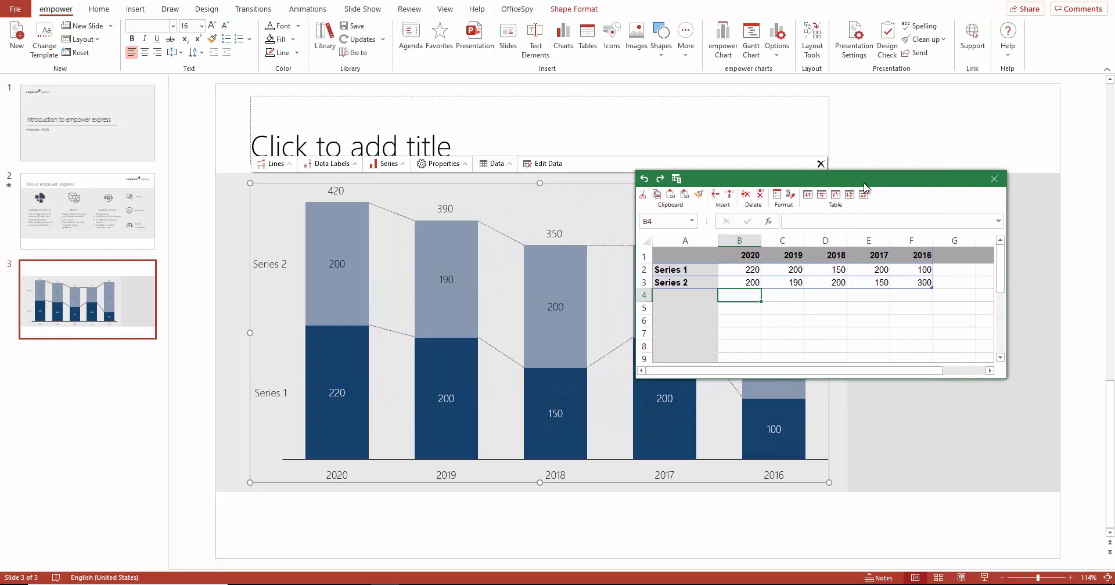
# - Link the chart via Data > Excel Link to range B4:G7 of test data.xlsx
pyautogui.click(993, 180)
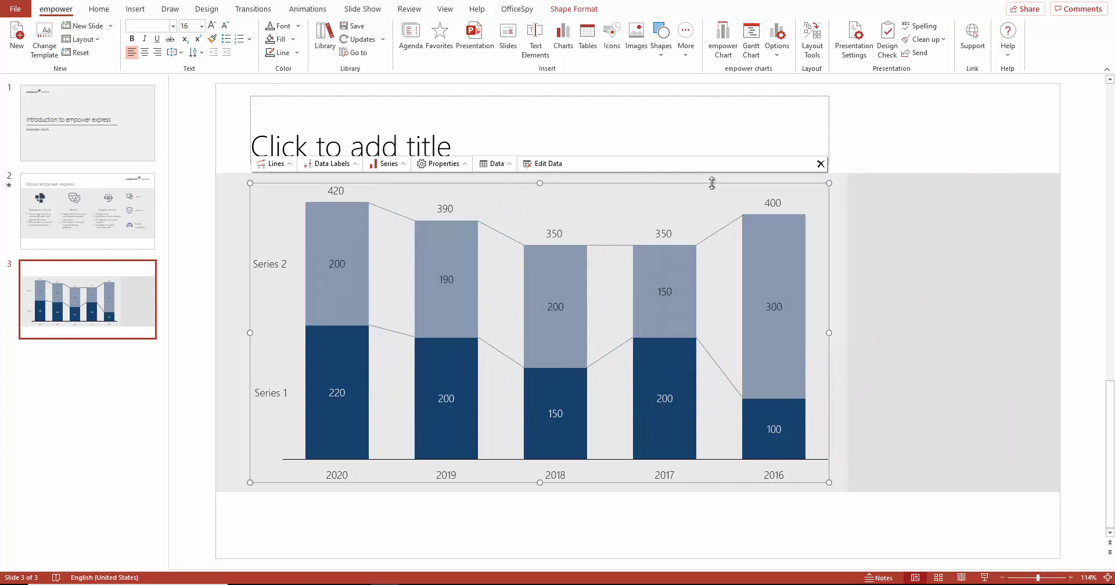
pyautogui.click(496, 165)
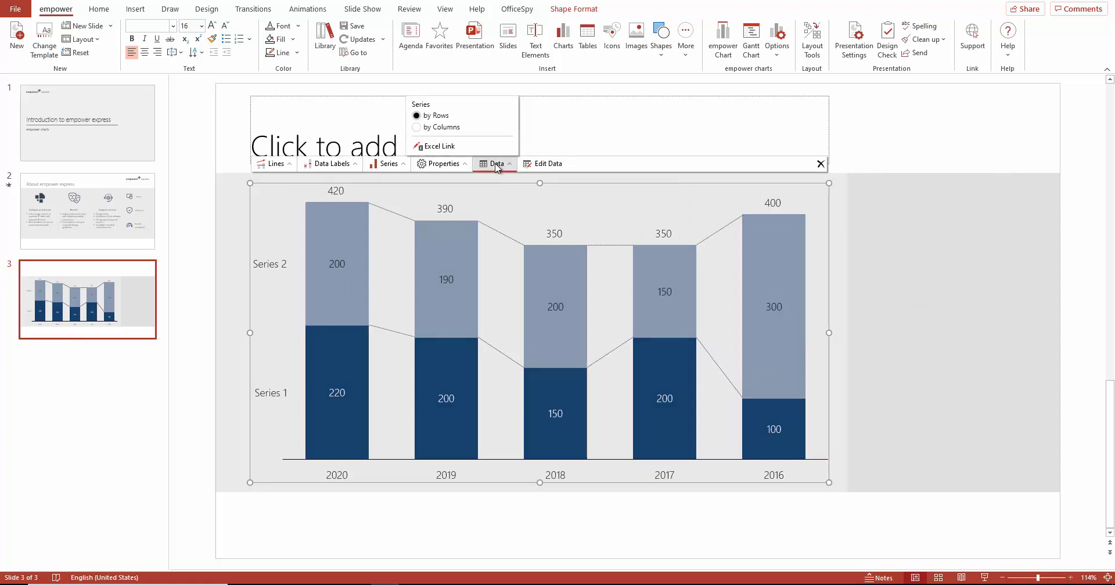
pyautogui.click(494, 153)
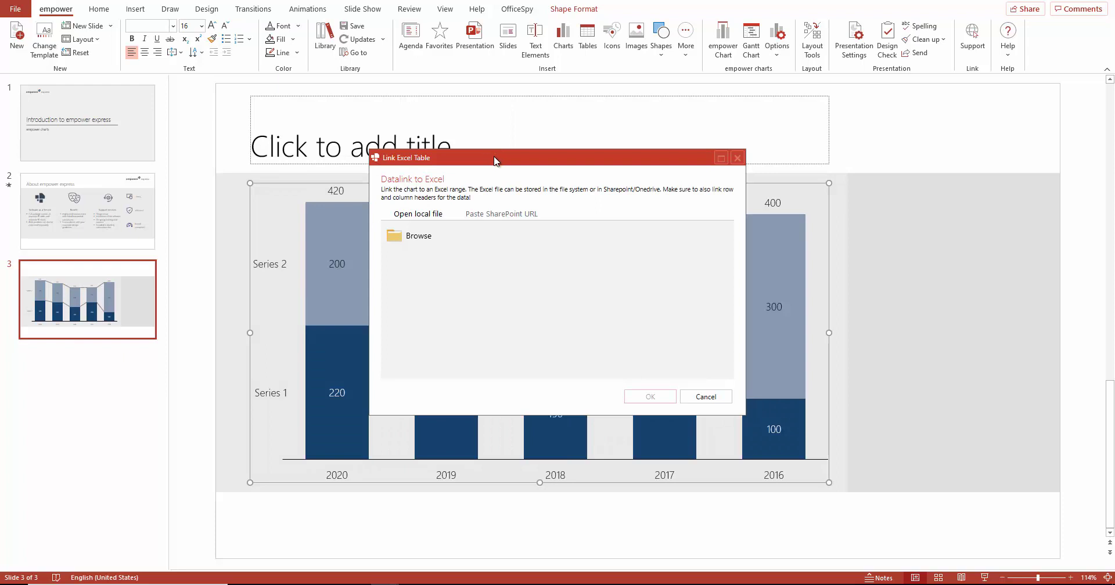
pyautogui.moveTo(493, 151); pyautogui.dragTo(653, 151)
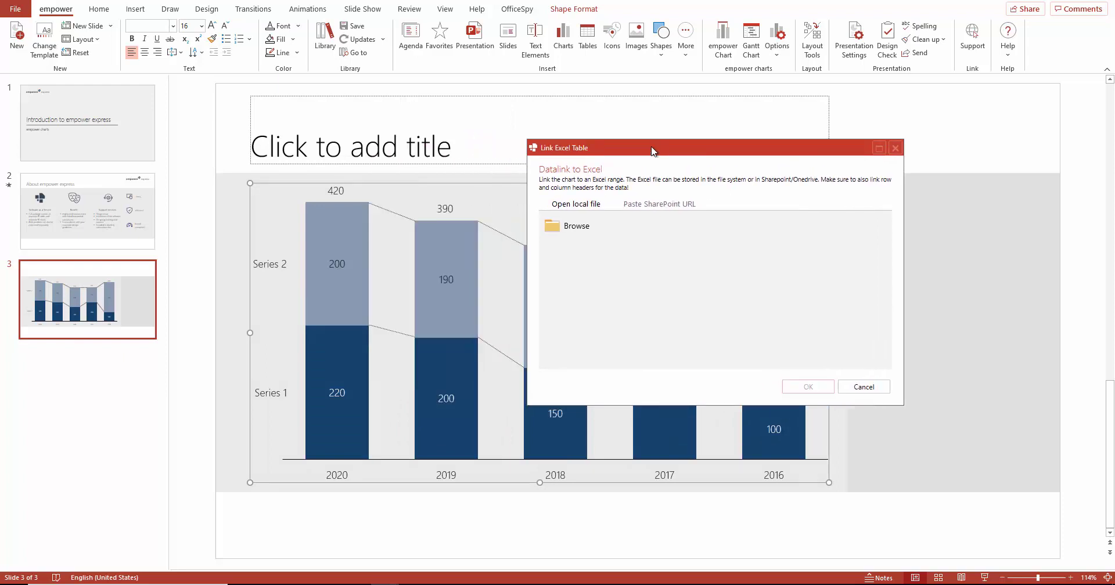
pyautogui.click(581, 228)
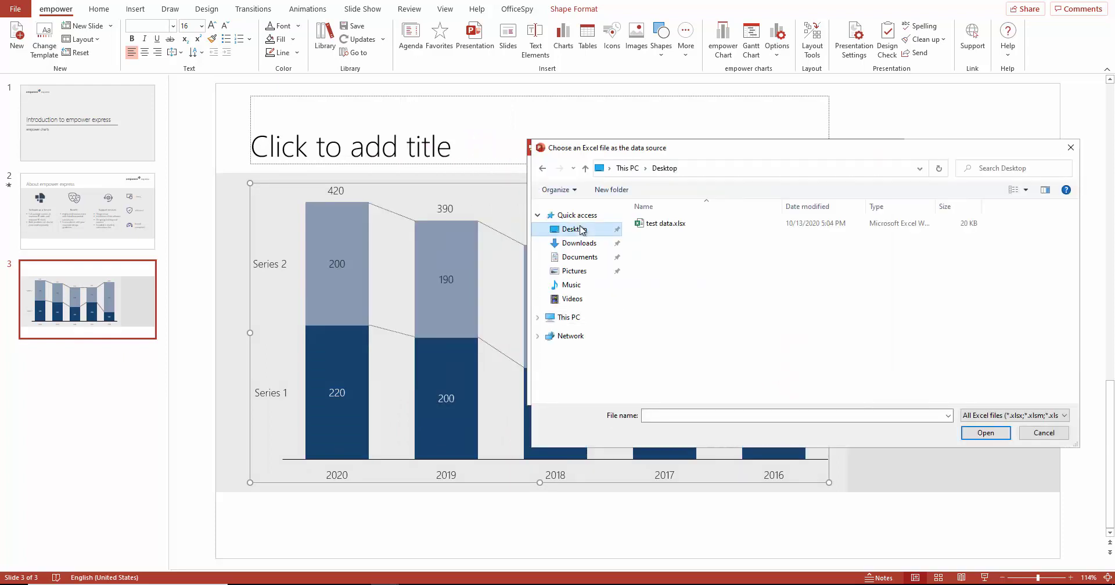
pyautogui.doubleClick(676, 229)
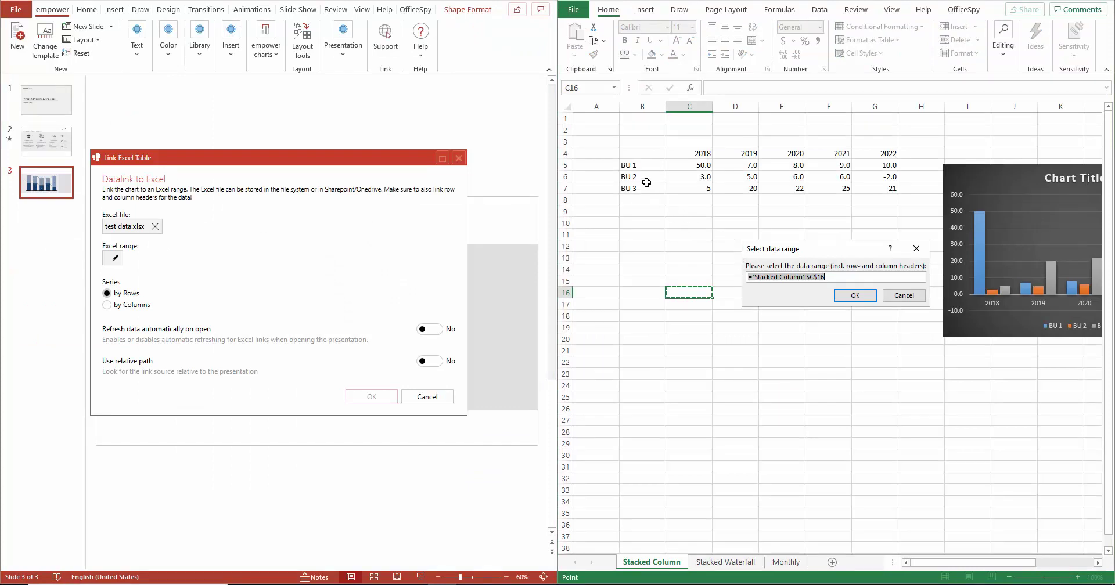
pyautogui.moveTo(634, 153); pyautogui.dragTo(872, 191)
pyautogui.click(855, 295)
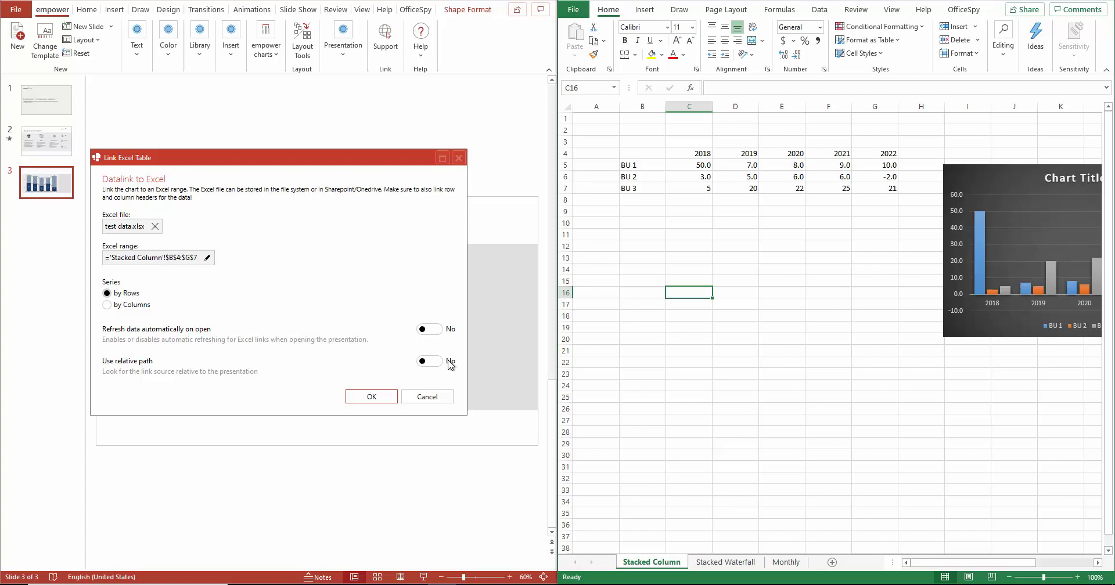
pyautogui.click(371, 397)
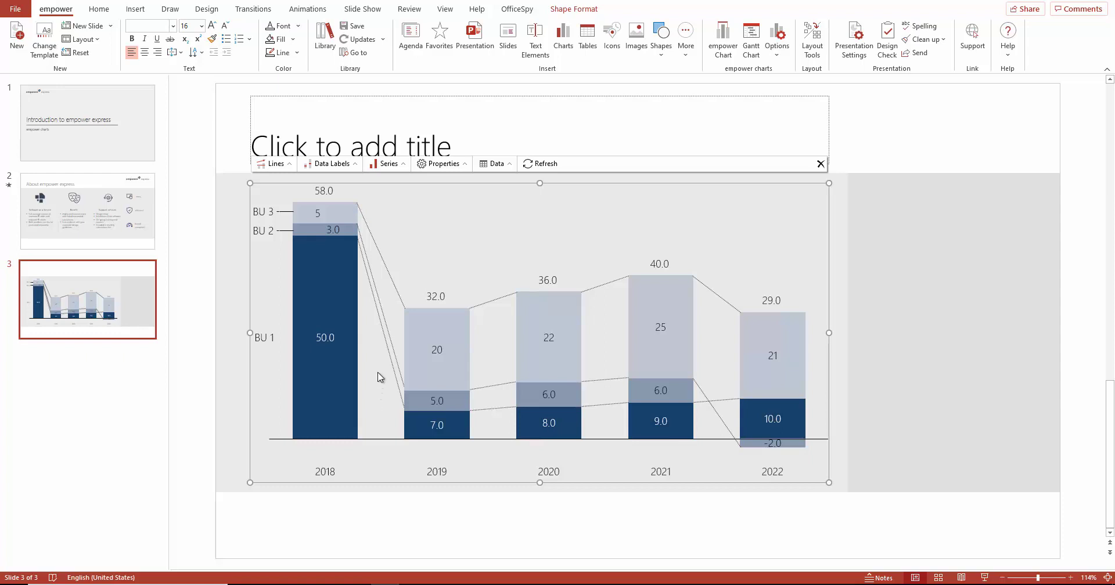
# - Turn on the chart's value axis and shift the 2018 '5' data label to the right
pyautogui.click(465, 165)
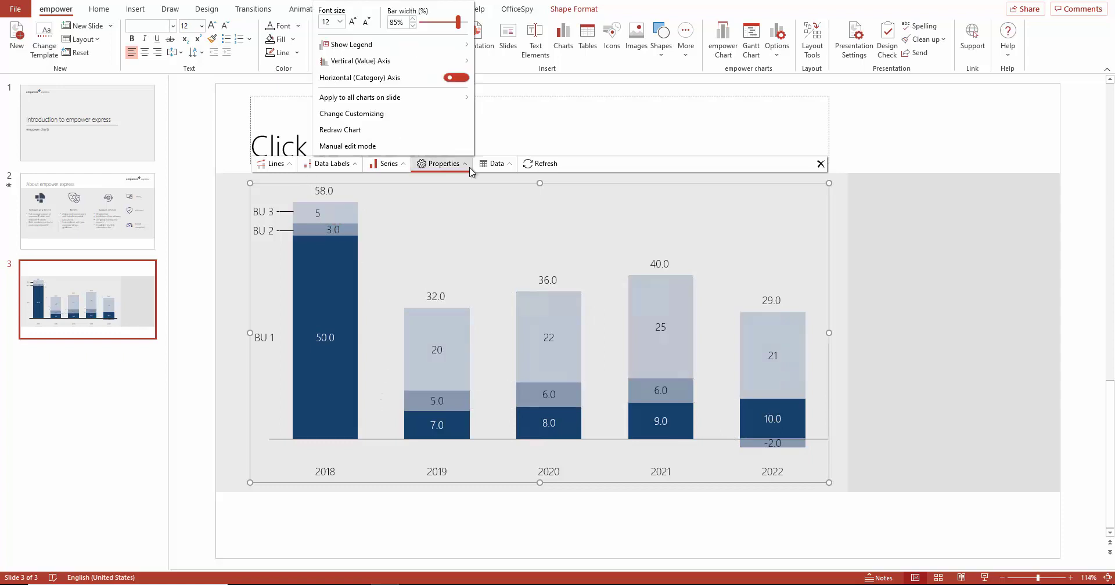
pyautogui.moveTo(456, 64)
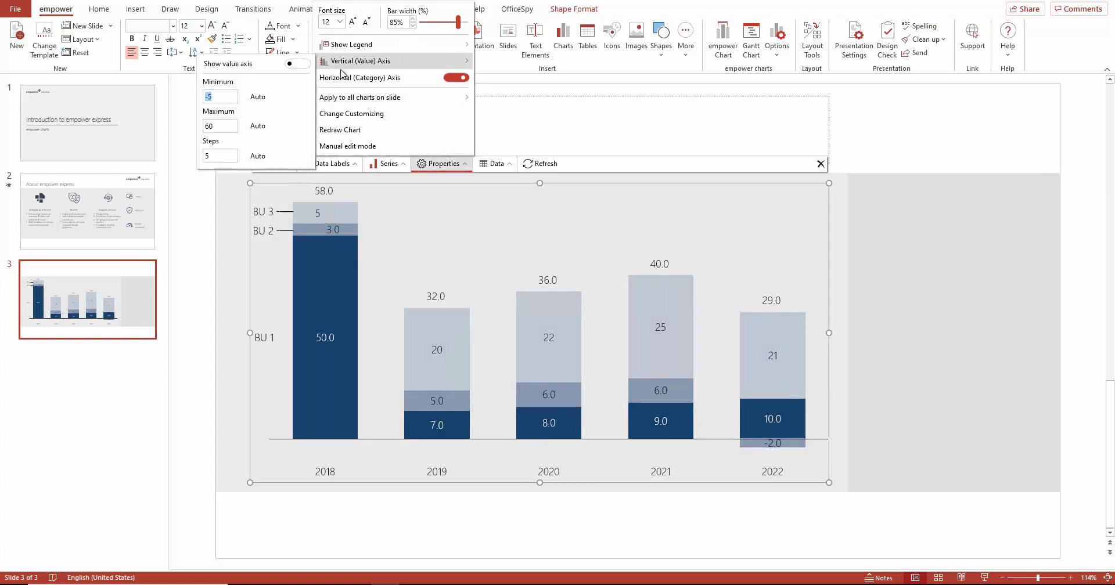
pyautogui.click(298, 64)
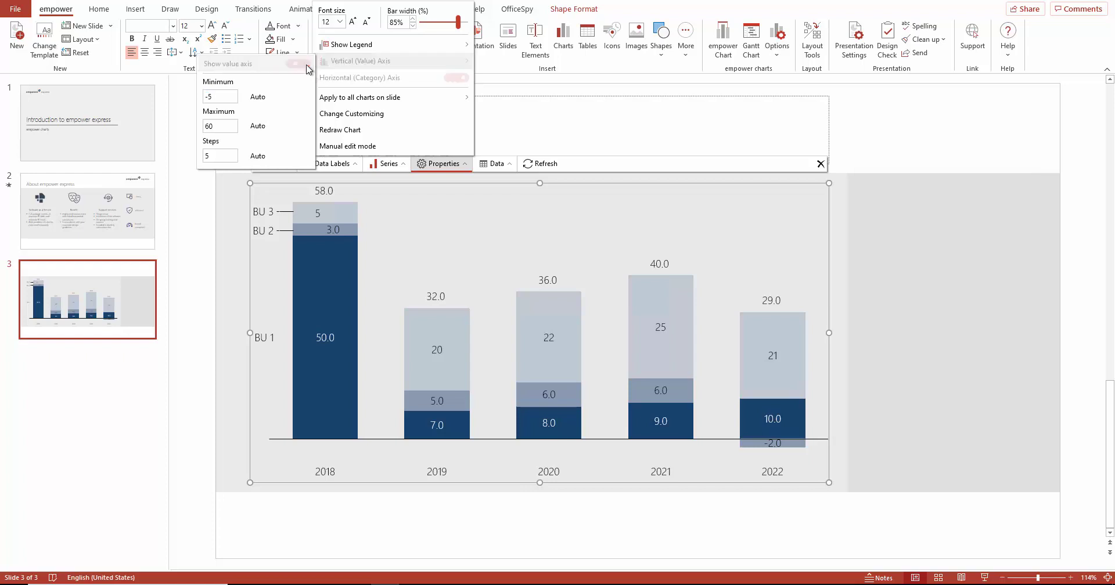
pyautogui.click(394, 214)
pyautogui.moveTo(338, 220); pyautogui.dragTo(391, 214)
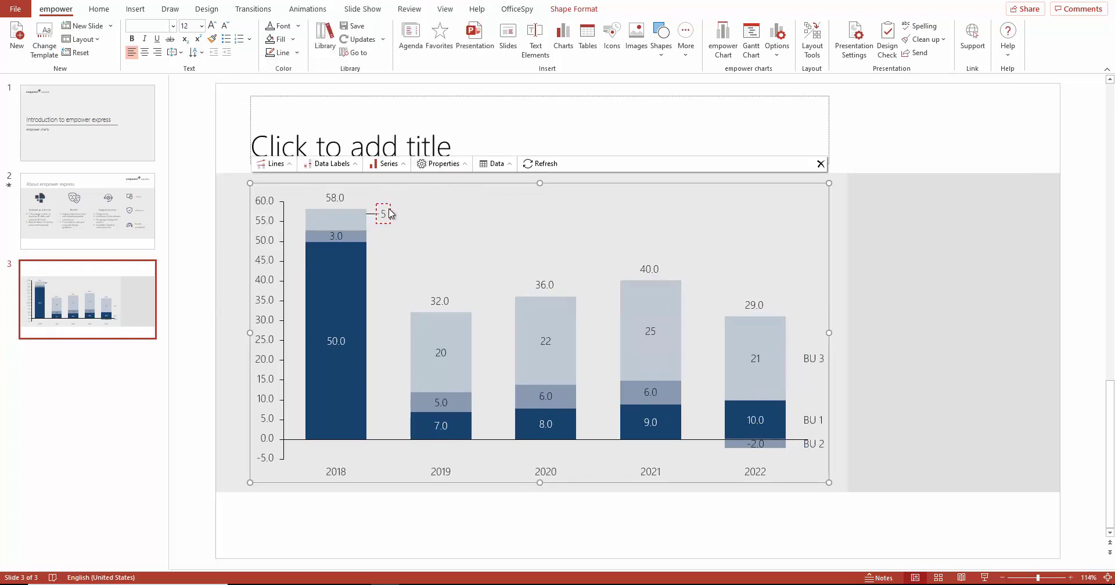
# - Fill the whole BU 2 series light grey
pyautogui.click(365, 236)
pyautogui.click(365, 240)
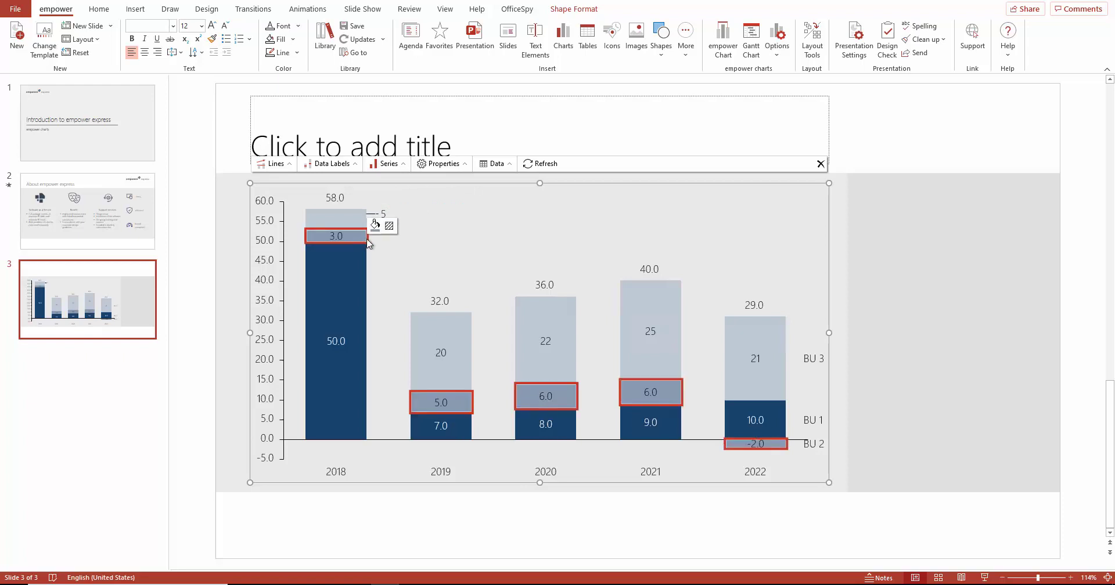
pyautogui.click(375, 224)
pyautogui.click(358, 175)
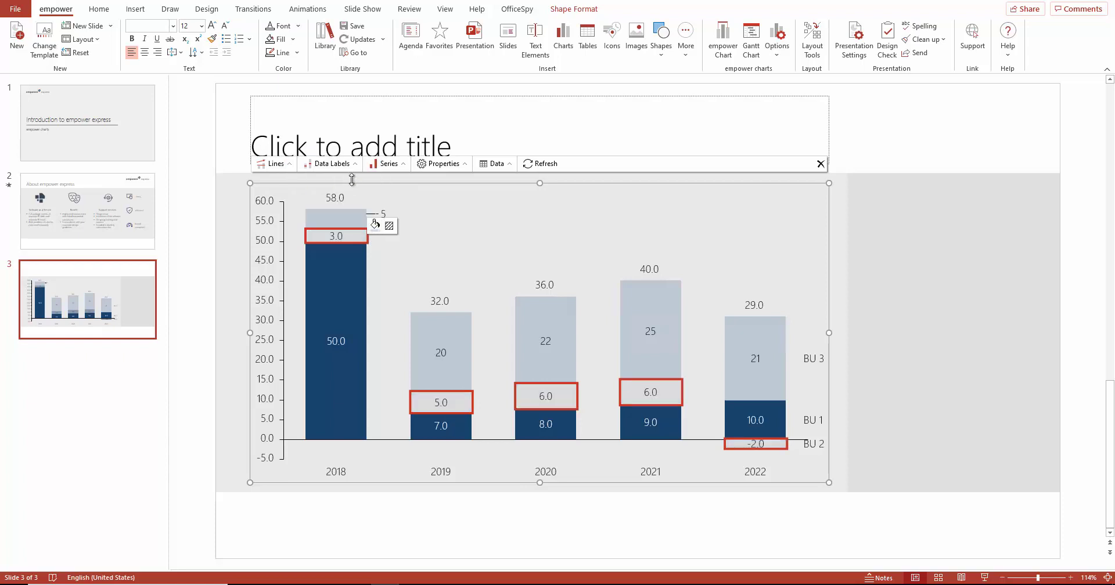
# - Inspect the value axis range settings and close them unchanged
pyautogui.click(275, 264)
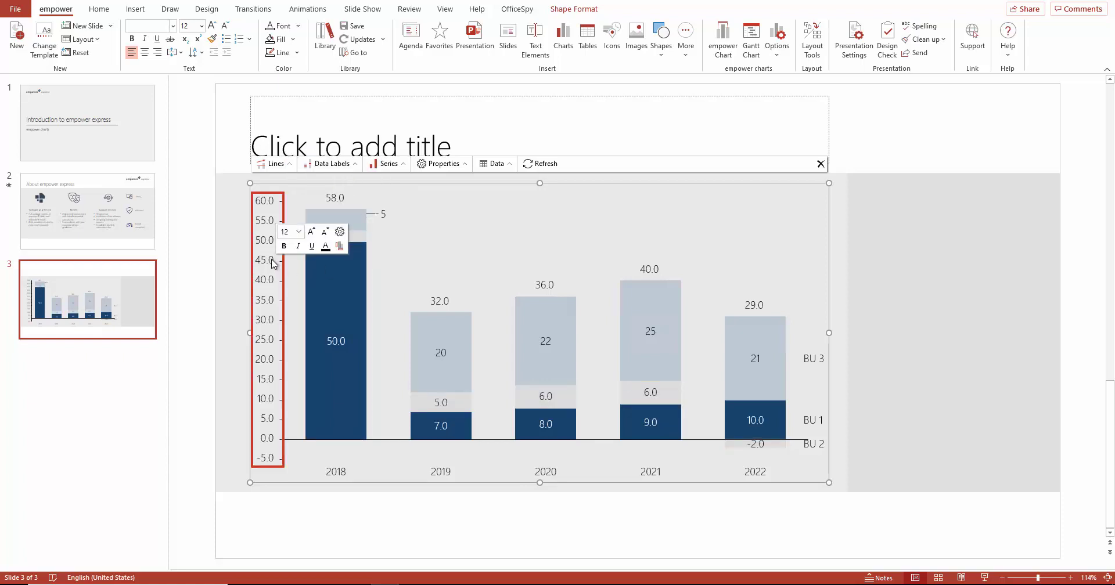
pyautogui.click(340, 232)
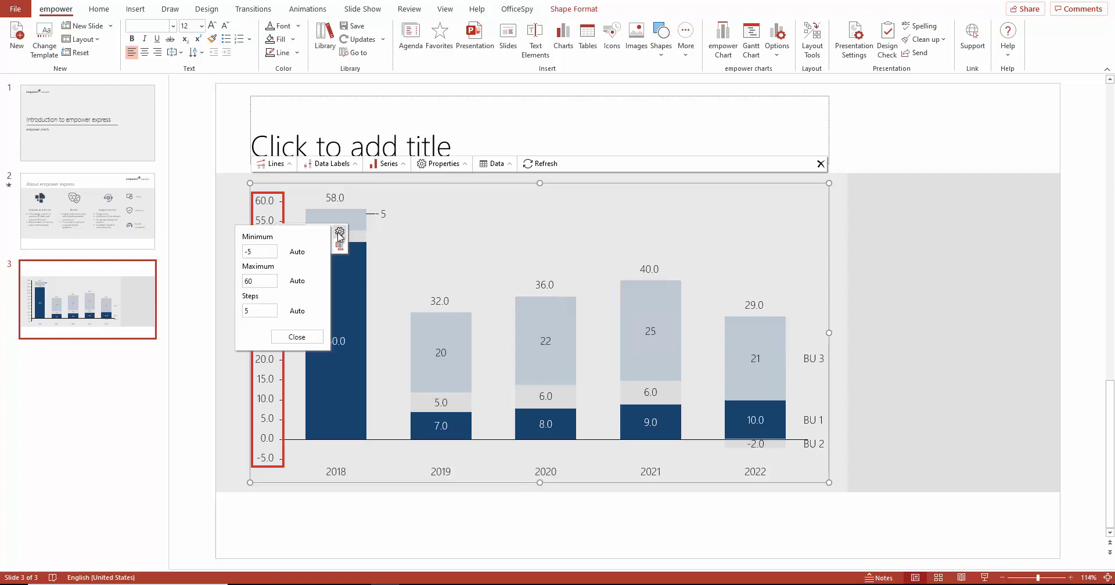
pyautogui.doubleClick(273, 251)
pyautogui.click(407, 224)
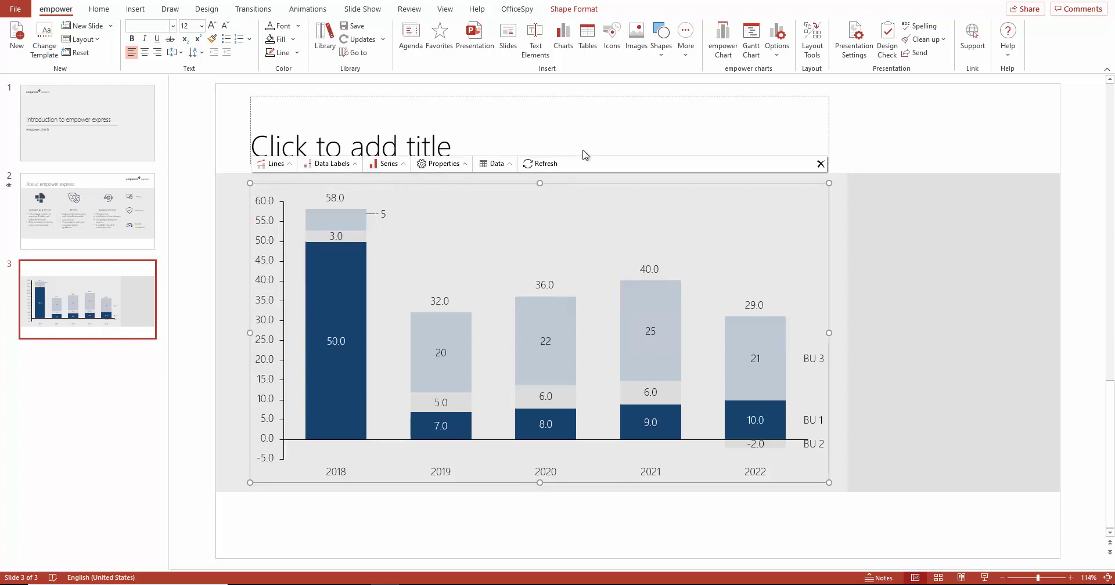
# - Add a Category delta line on the 2018 column comparing BU 1 with BU 2, labelled +6%
pyautogui.click(290, 164)
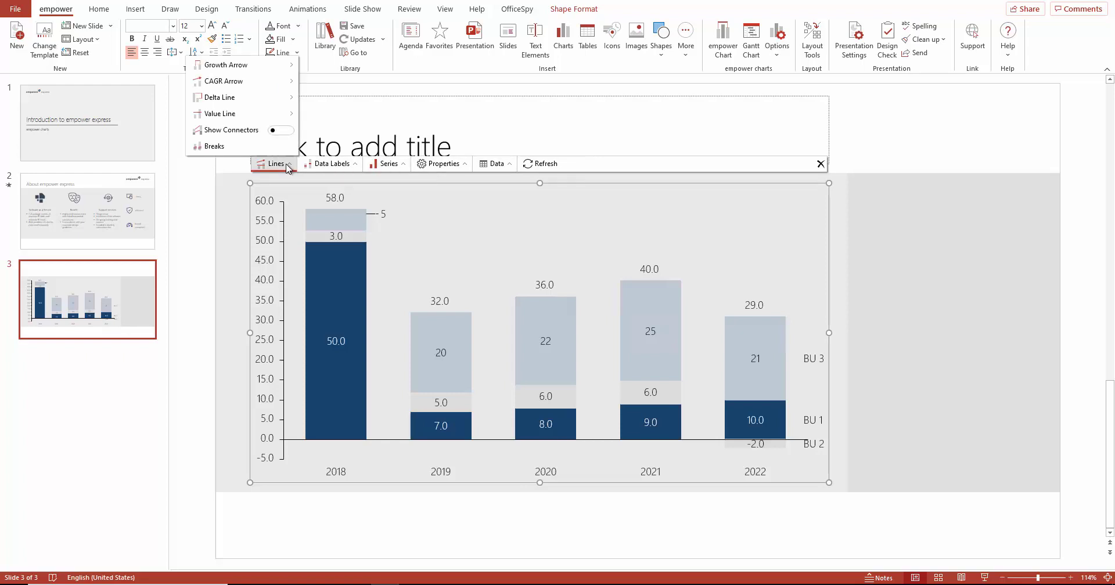
pyautogui.moveTo(250, 97)
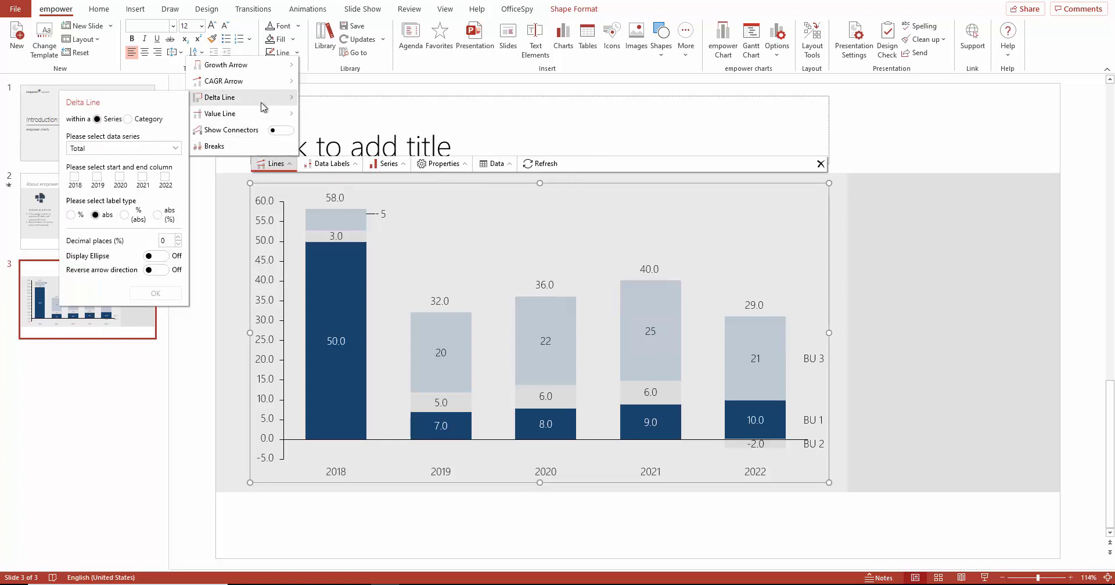
pyautogui.click(175, 149)
pyautogui.click(119, 169)
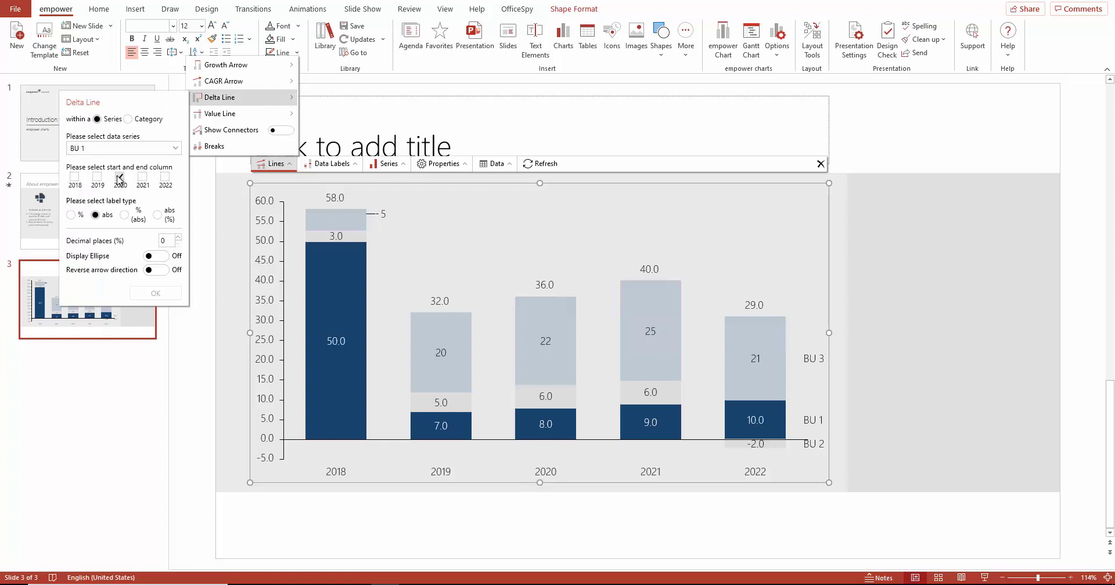
pyautogui.click(119, 177)
pyautogui.click(142, 177)
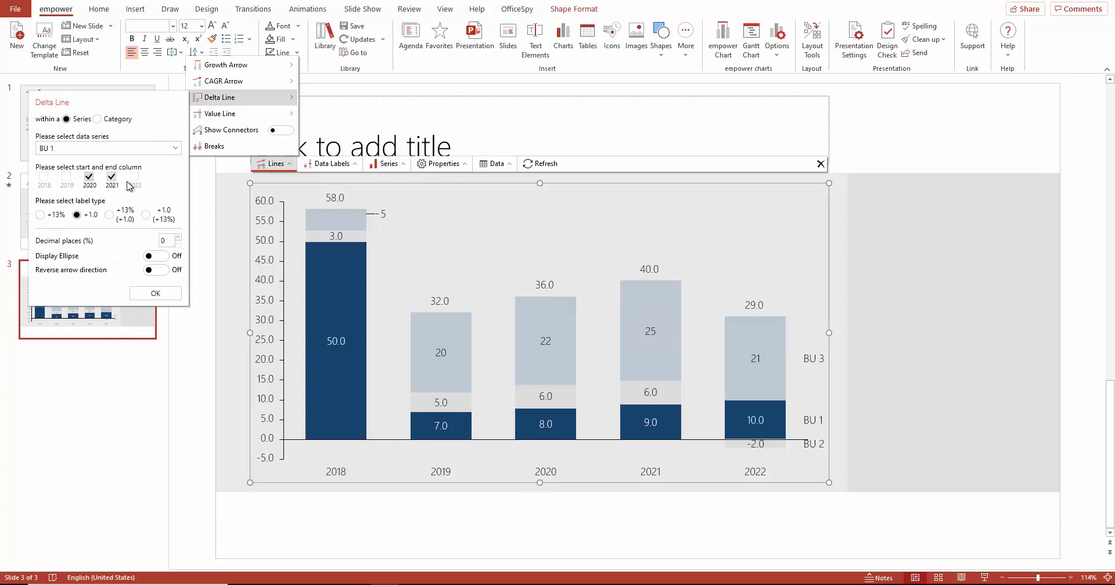
pyautogui.click(98, 120)
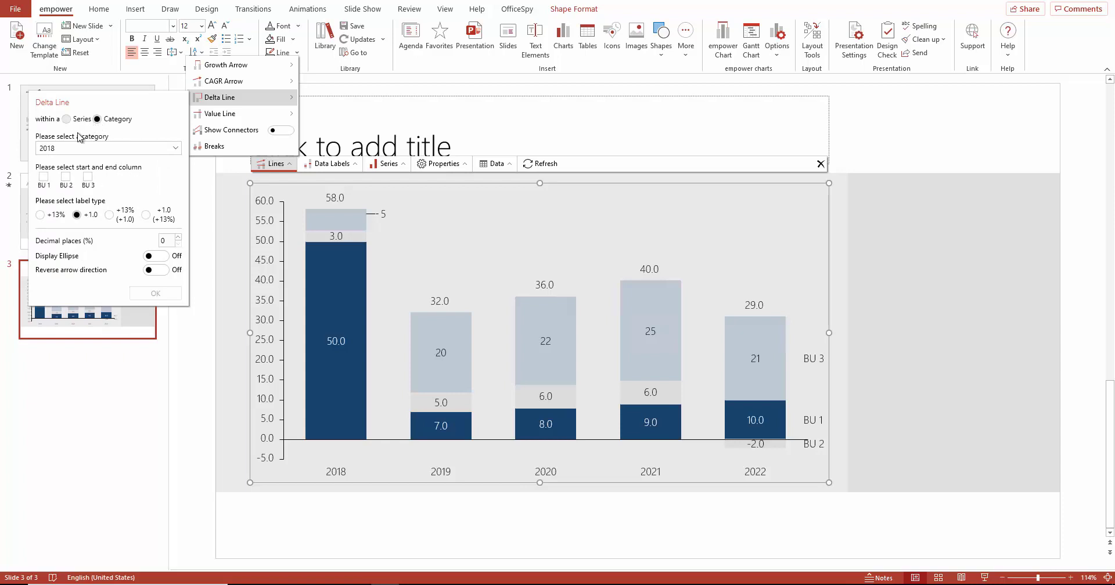
pyautogui.click(65, 177)
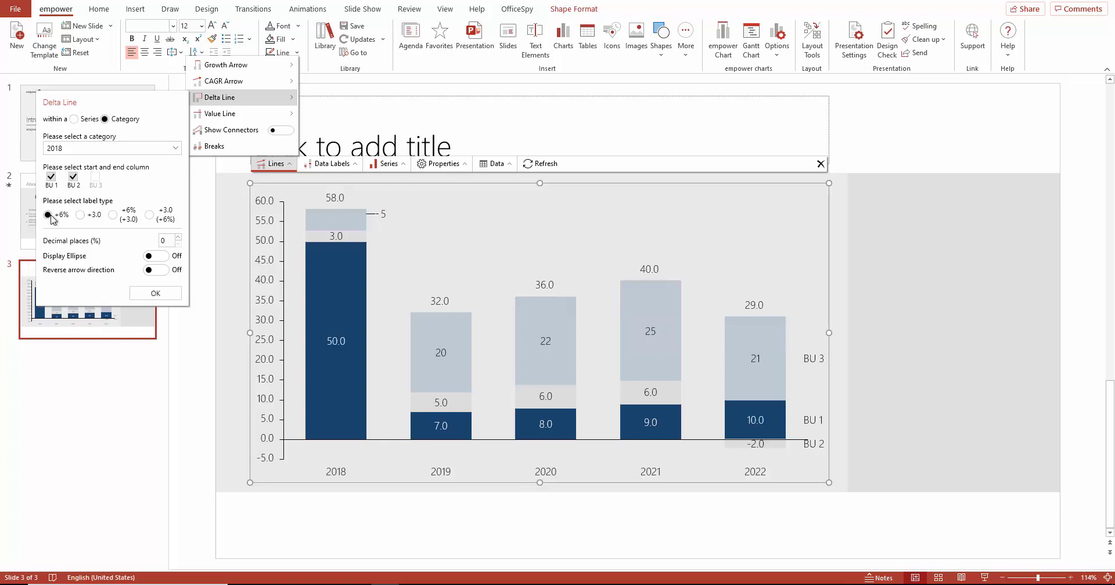
pyautogui.click(155, 293)
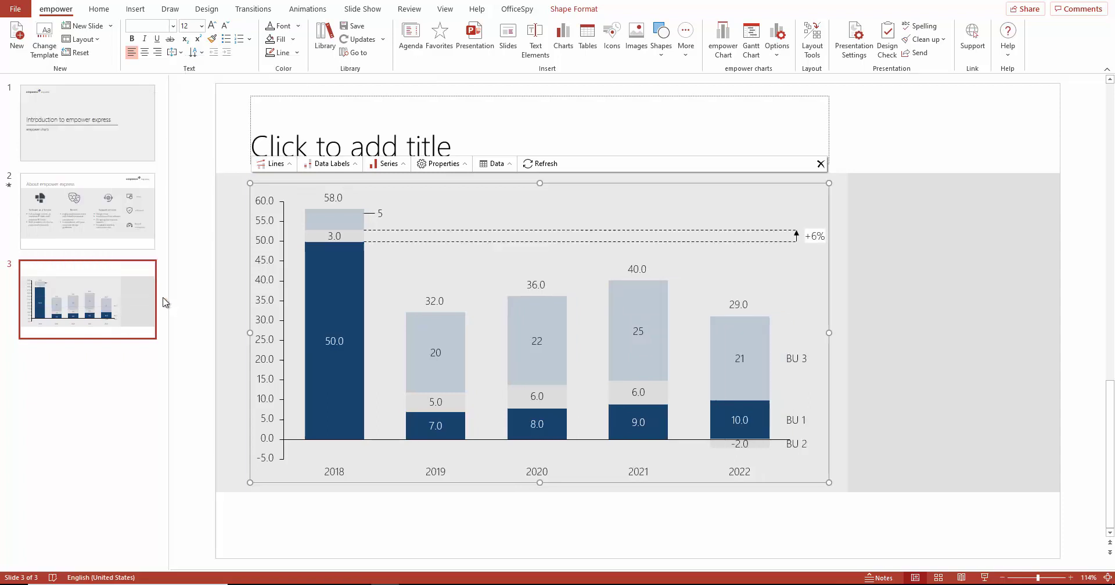
# - Set the primary value axis and data label number format to 1,000
pyautogui.click(356, 165)
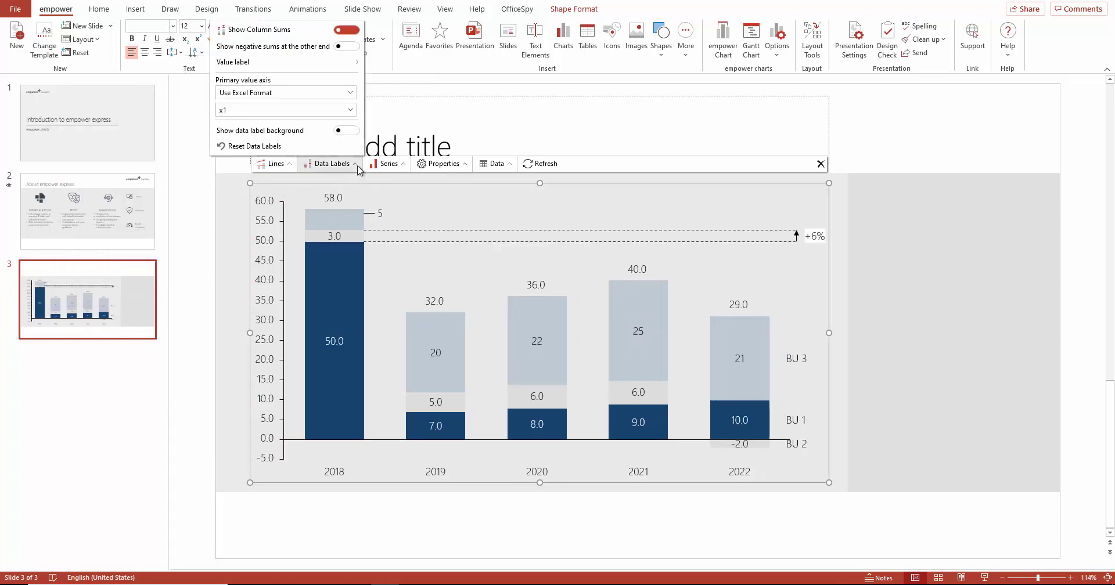
pyautogui.click(351, 93)
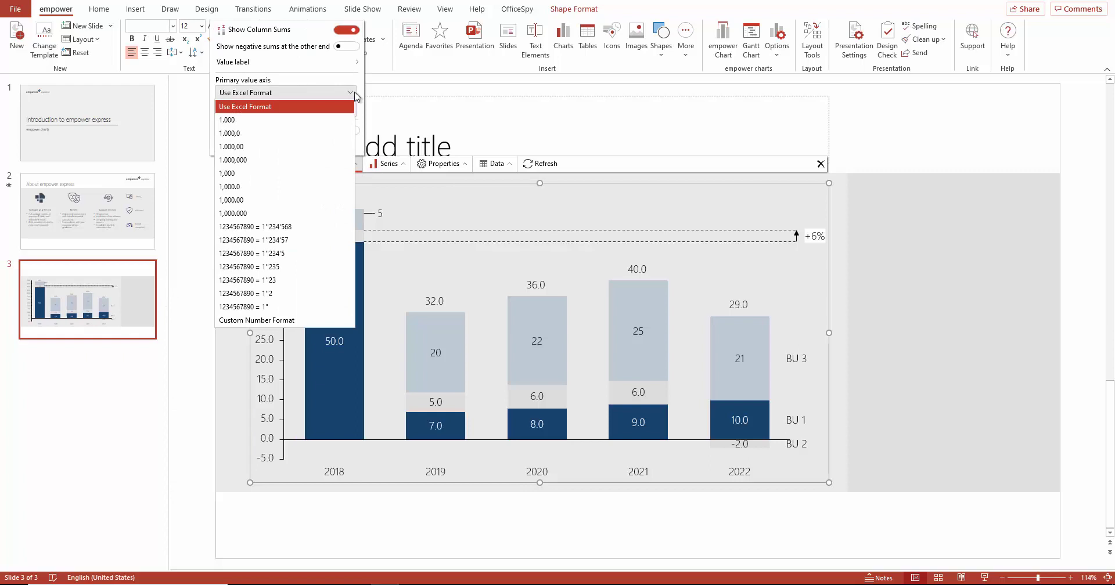
pyautogui.click(299, 176)
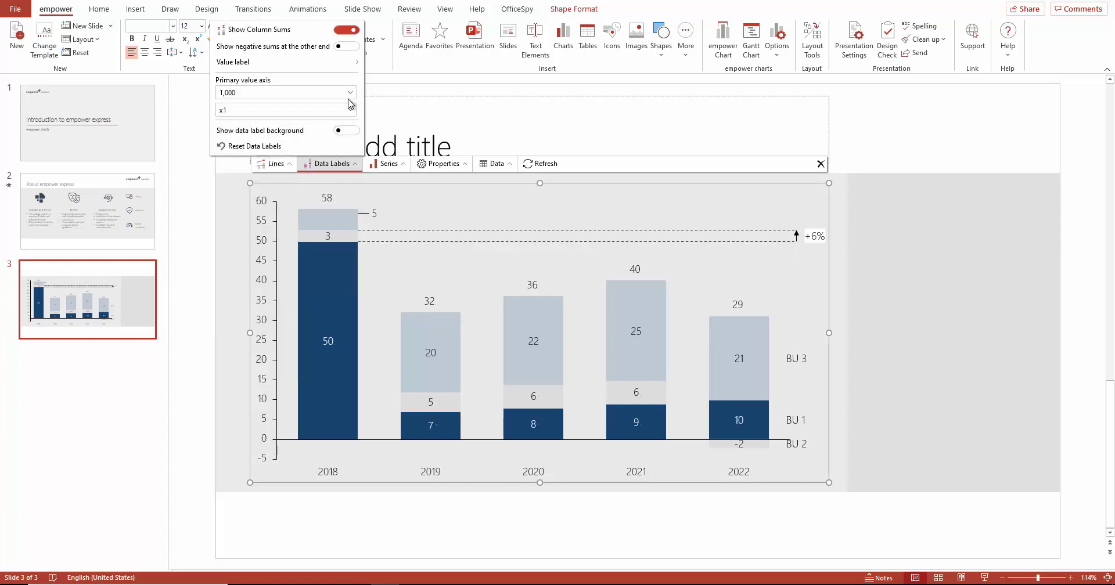
# - Apply a custom number format that appends a dollar sign, like 150$
pyautogui.click(290, 93)
pyautogui.click(280, 320)
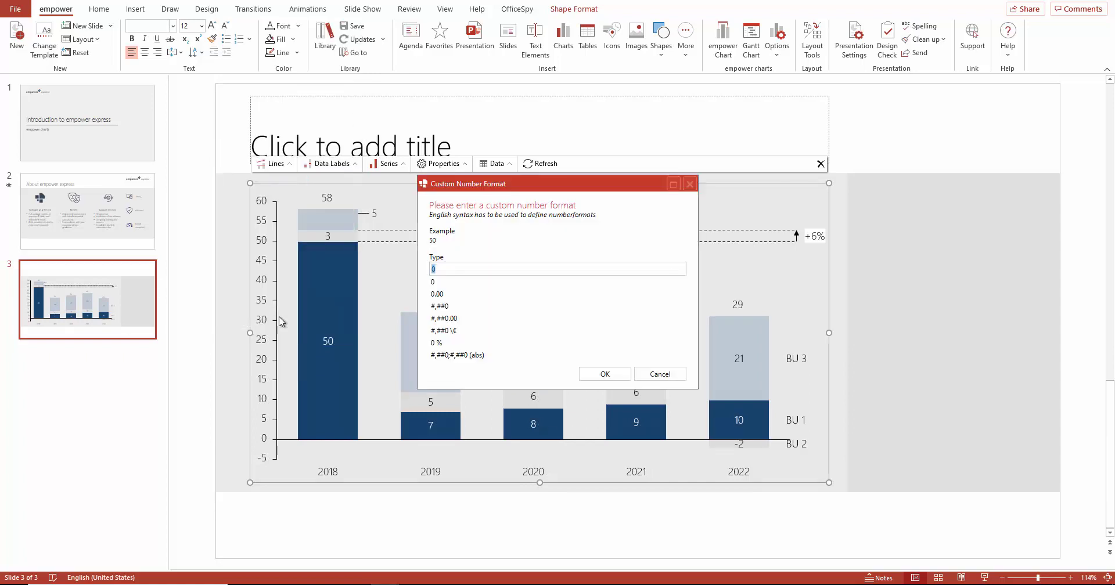
pyautogui.click(430, 270)
pyautogui.click(605, 374)
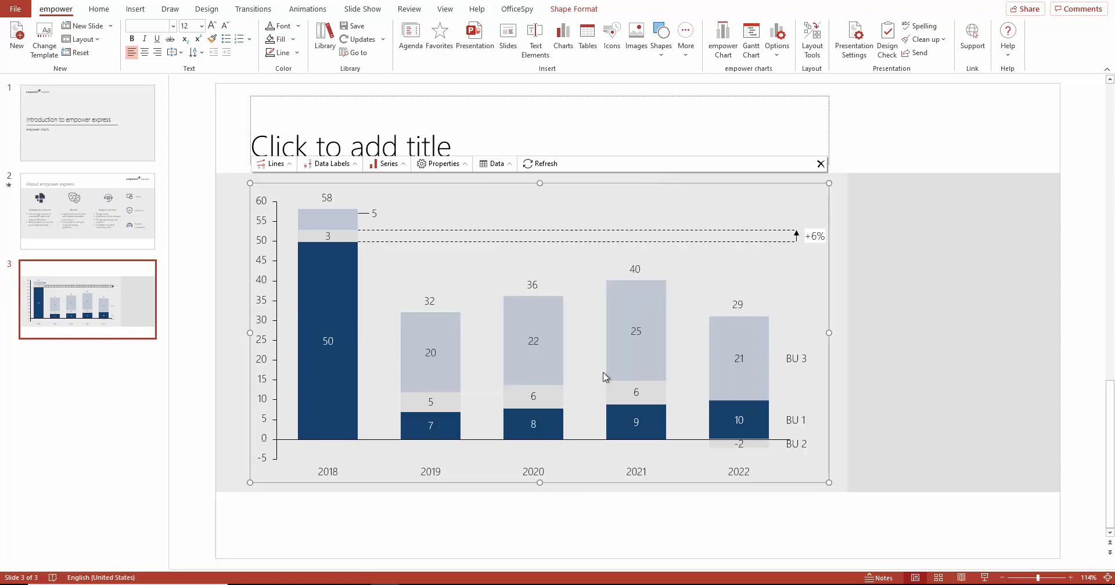
# - Show BU 3 as a line plotted on a secondary value axis
pyautogui.click(401, 167)
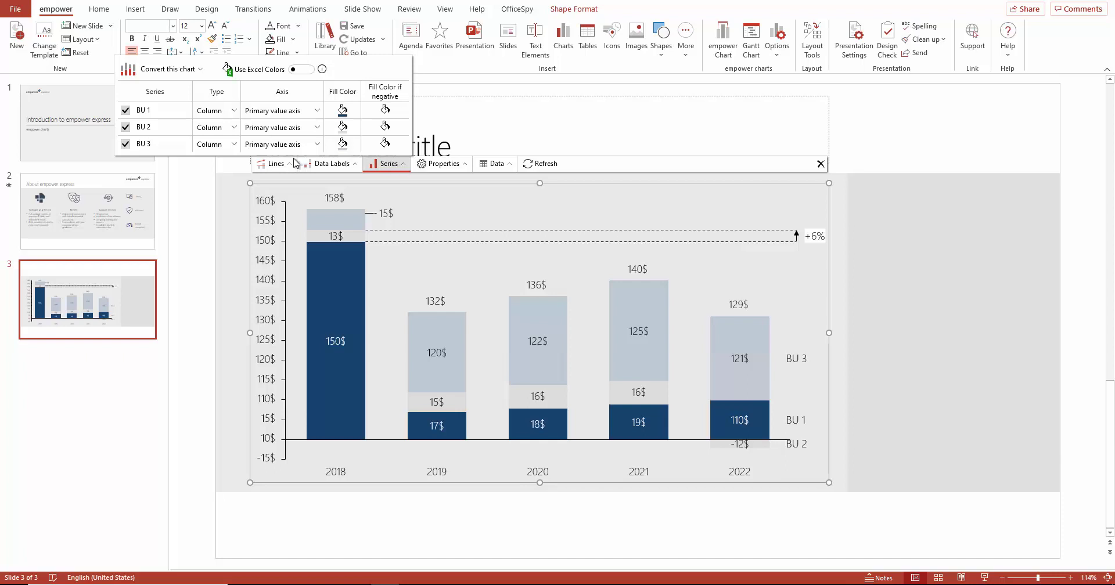
pyautogui.click(238, 146)
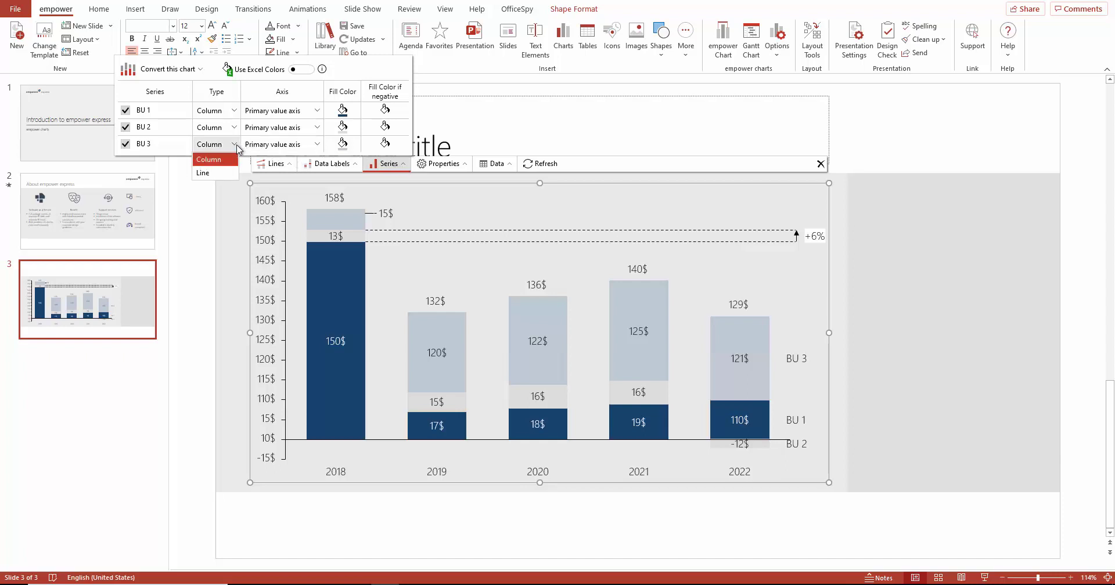
pyautogui.click(225, 174)
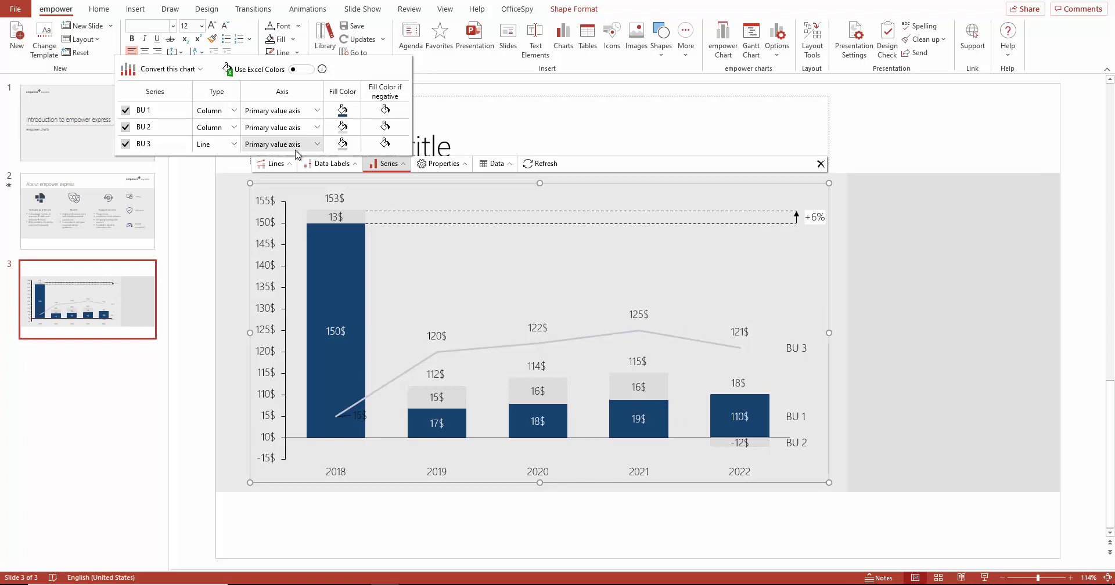
pyautogui.click(317, 148)
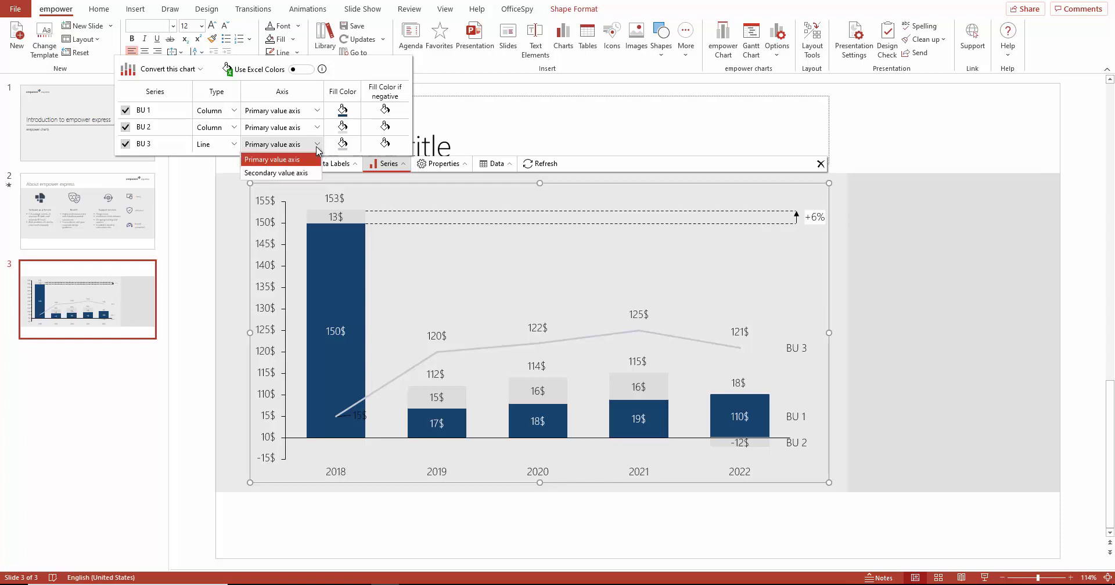
pyautogui.click(276, 173)
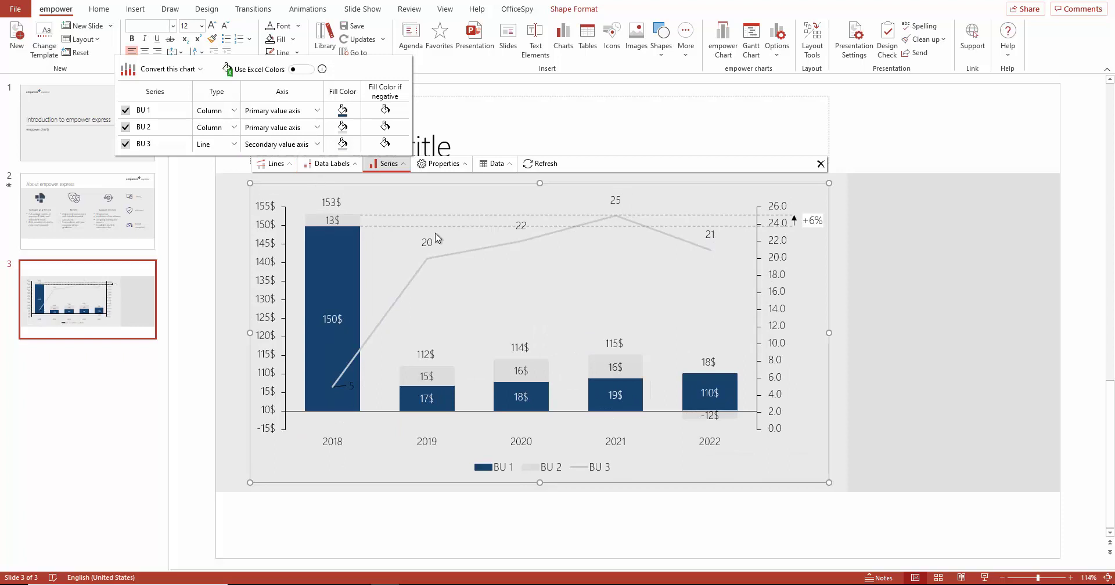
# - Fill BU 2's negative values red
pyautogui.click(385, 126)
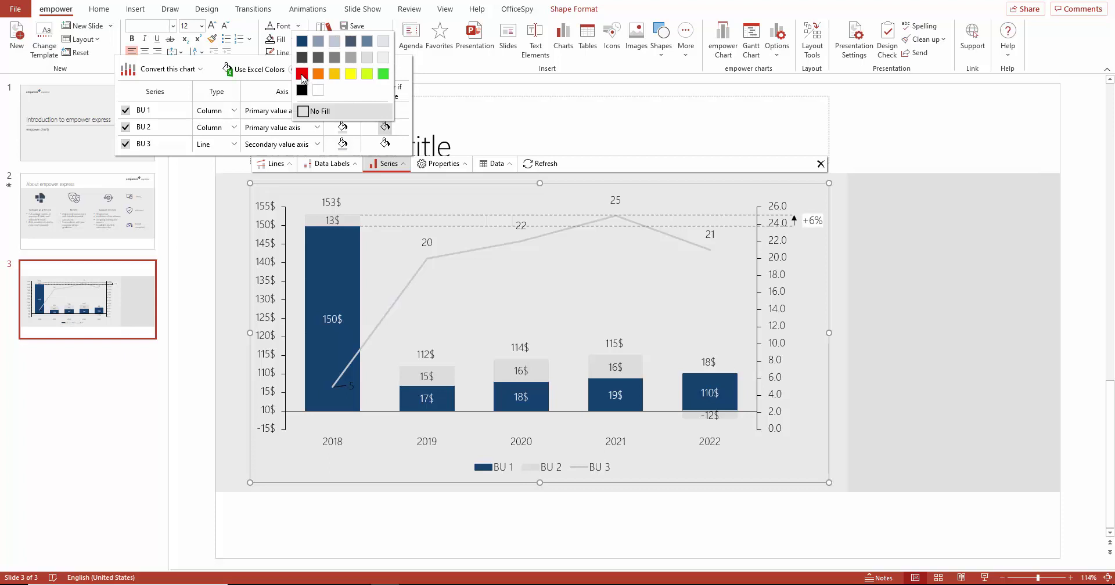
pyautogui.click(302, 74)
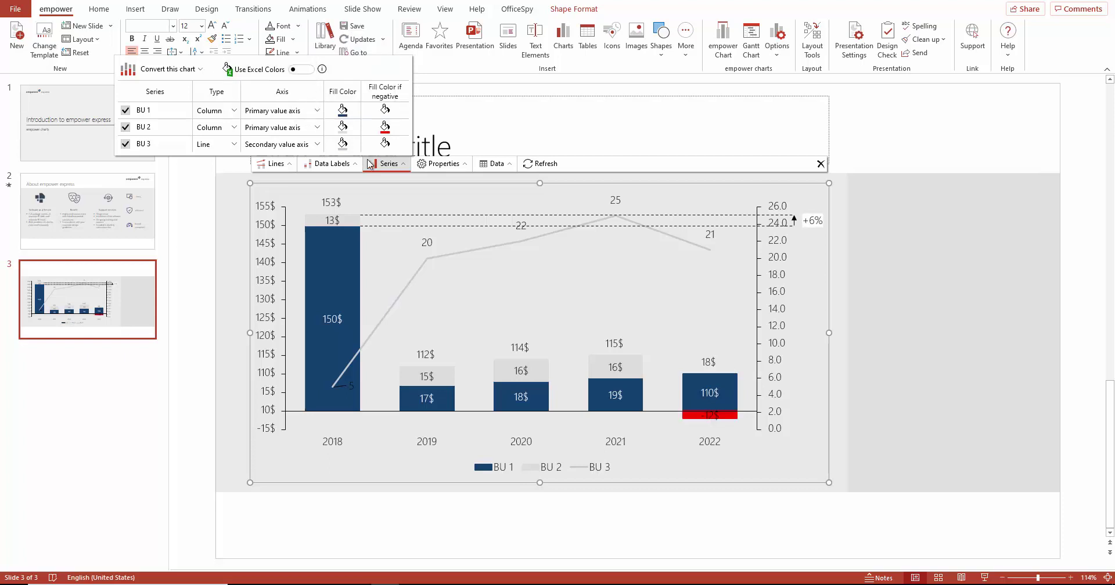
pyautogui.click(381, 244)
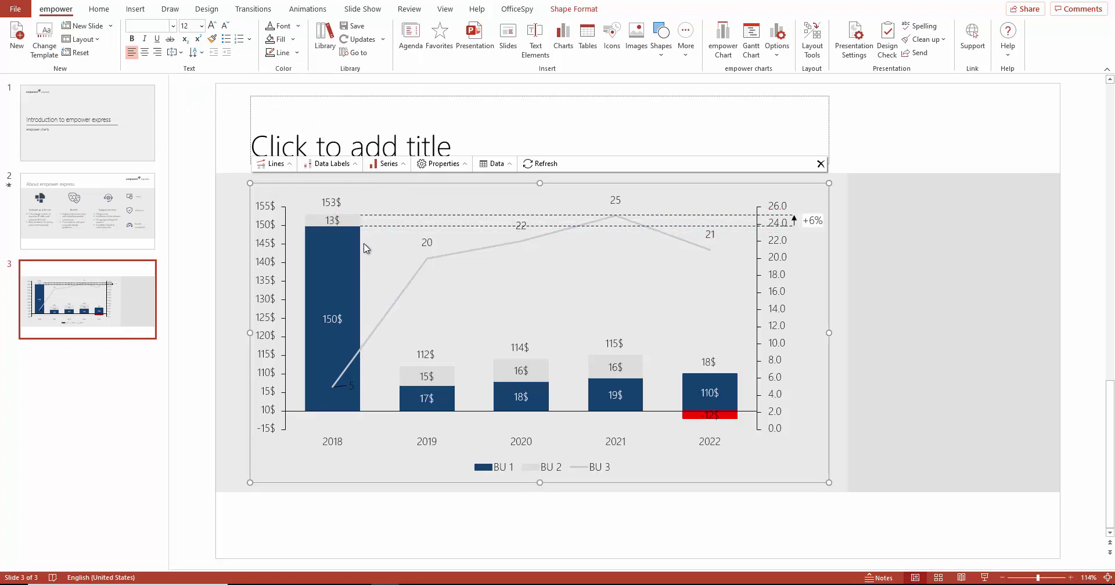
# - Add an automatic value-axis break that shortens the tall 2018 column
pyautogui.click(291, 168)
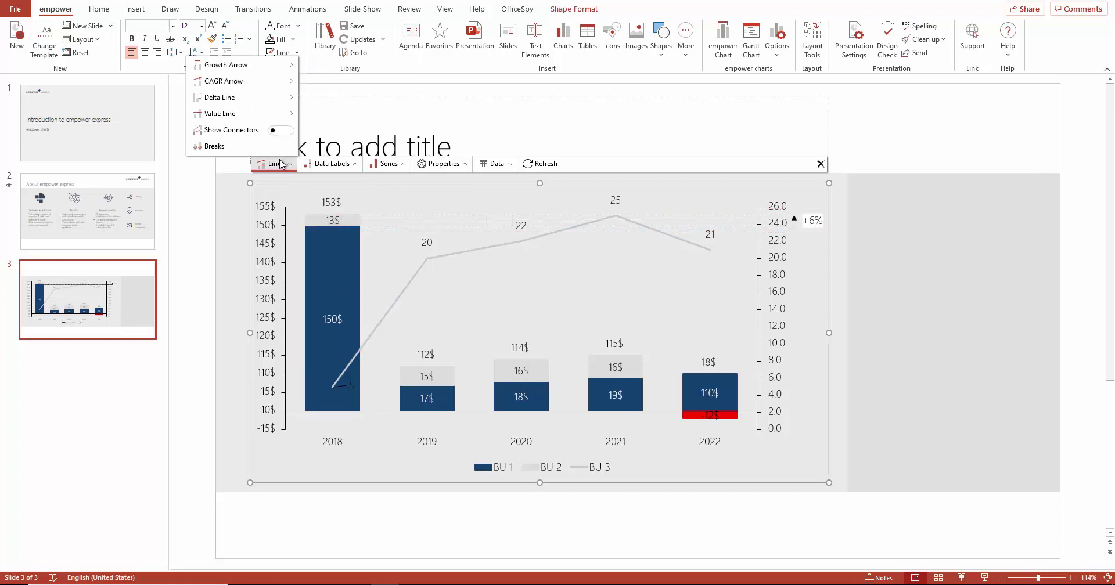
pyautogui.click(275, 151)
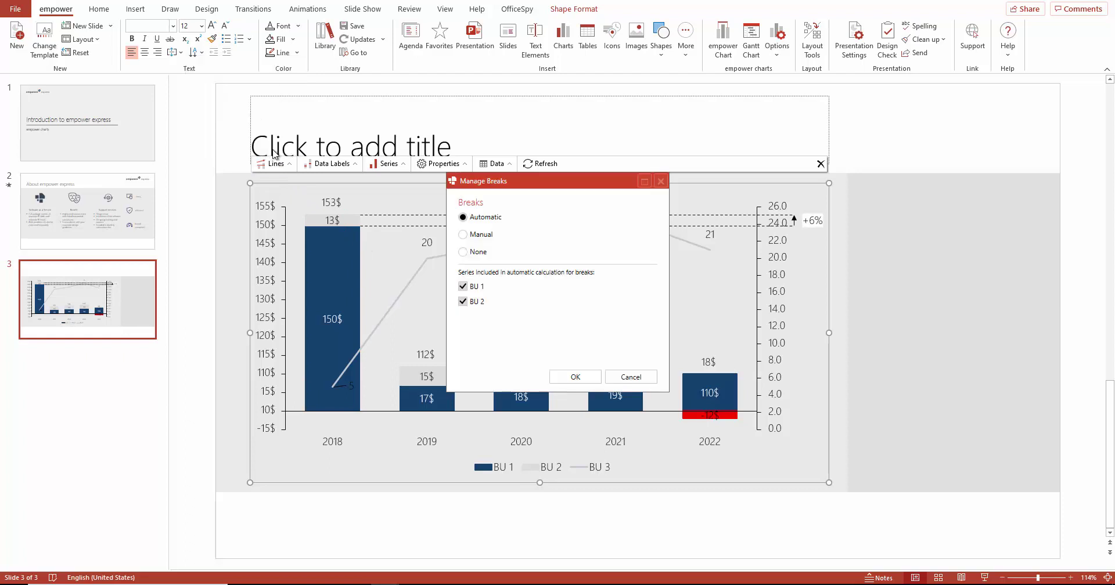
pyautogui.click(462, 236)
pyautogui.click(463, 219)
pyautogui.click(562, 374)
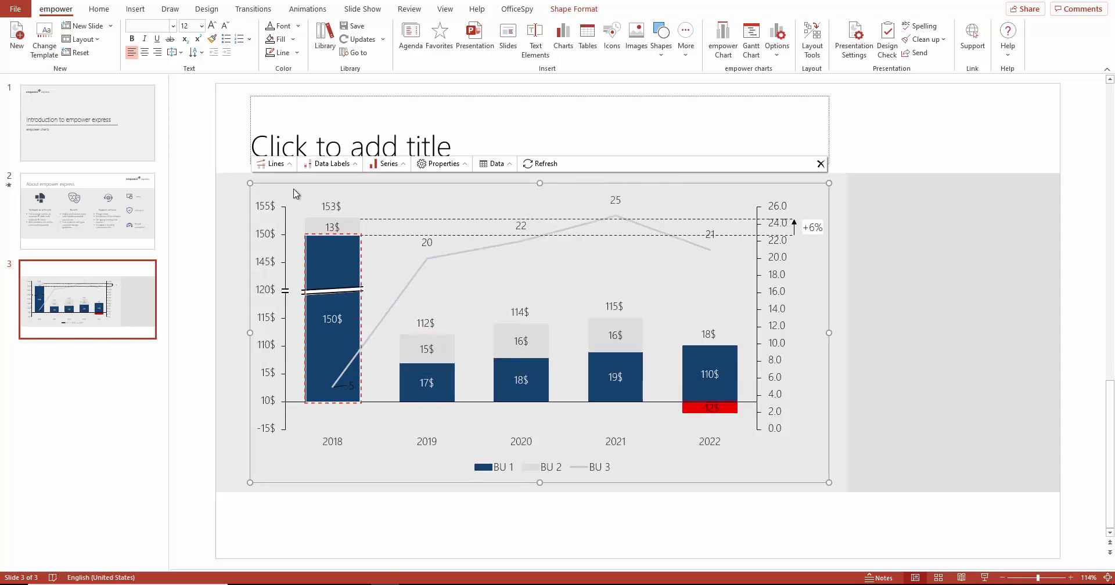
# - Add a title-and-content slide 4 holding an empower Waterfall stacked chart
pyautogui.click(111, 28)
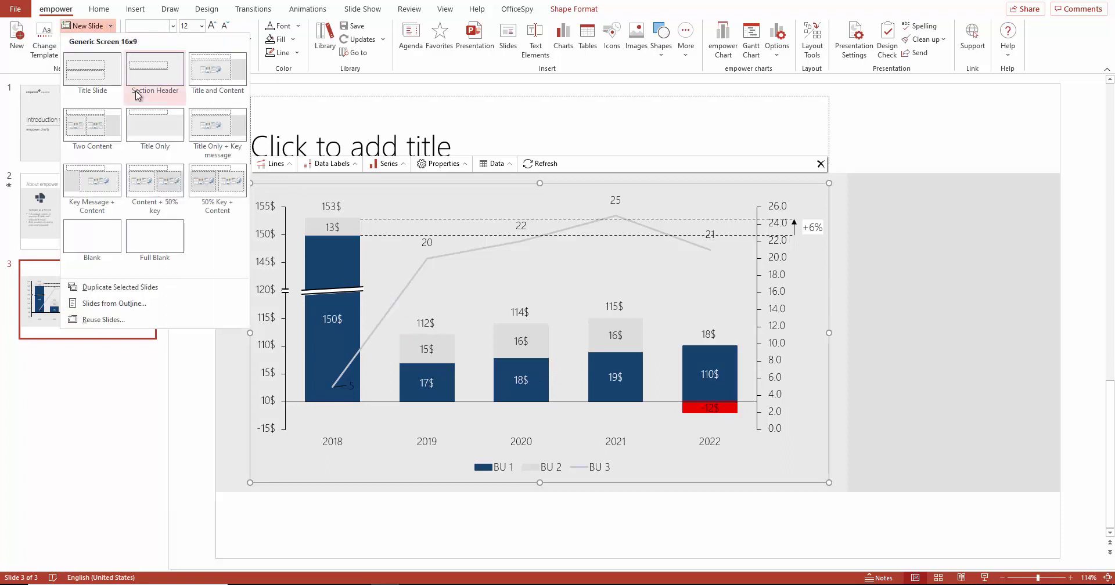
pyautogui.click(214, 141)
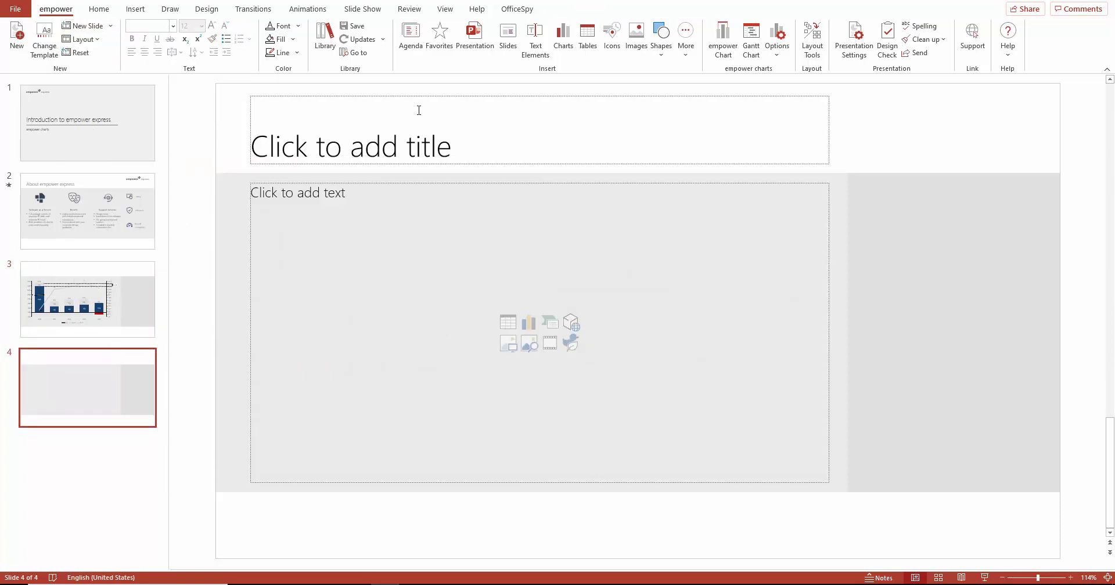
pyautogui.click(730, 51)
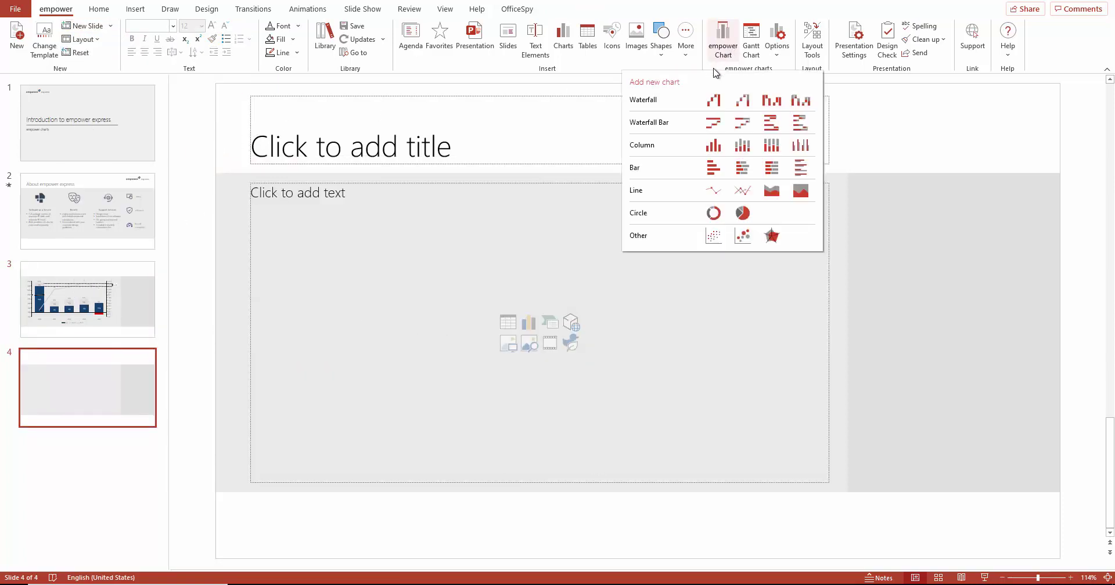
pyautogui.click(743, 107)
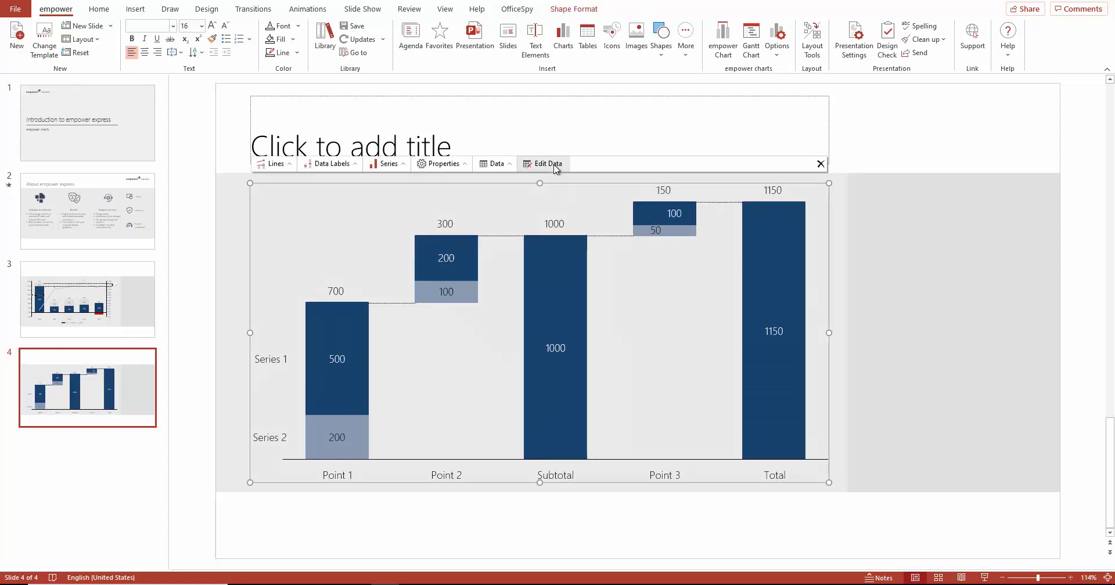
# - Open the waterfall chart's datasheet and set Series 1's entry to Subtotal
pyautogui.click(555, 167)
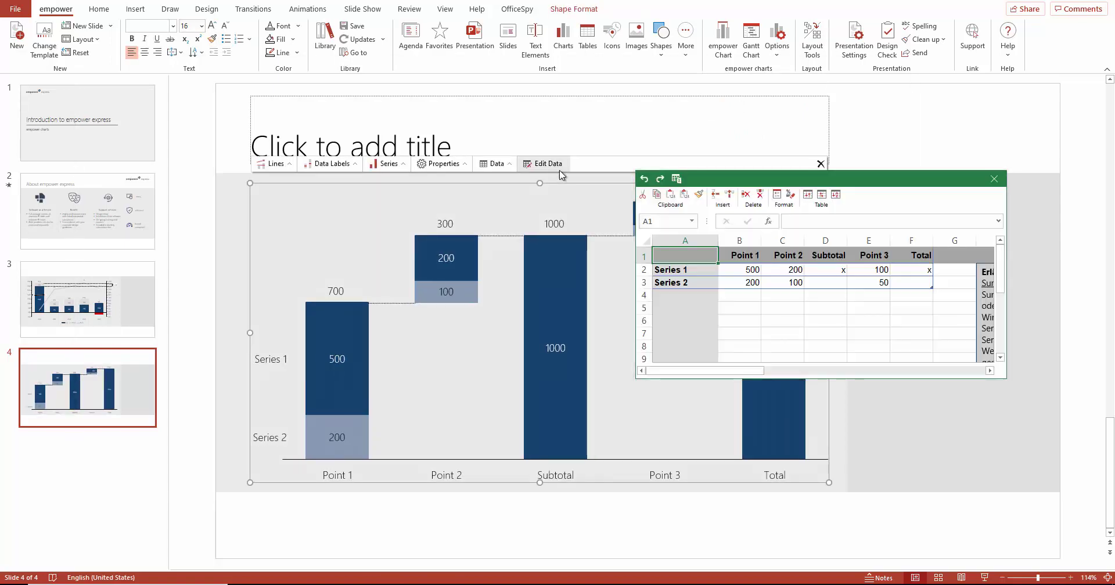
pyautogui.click(829, 271)
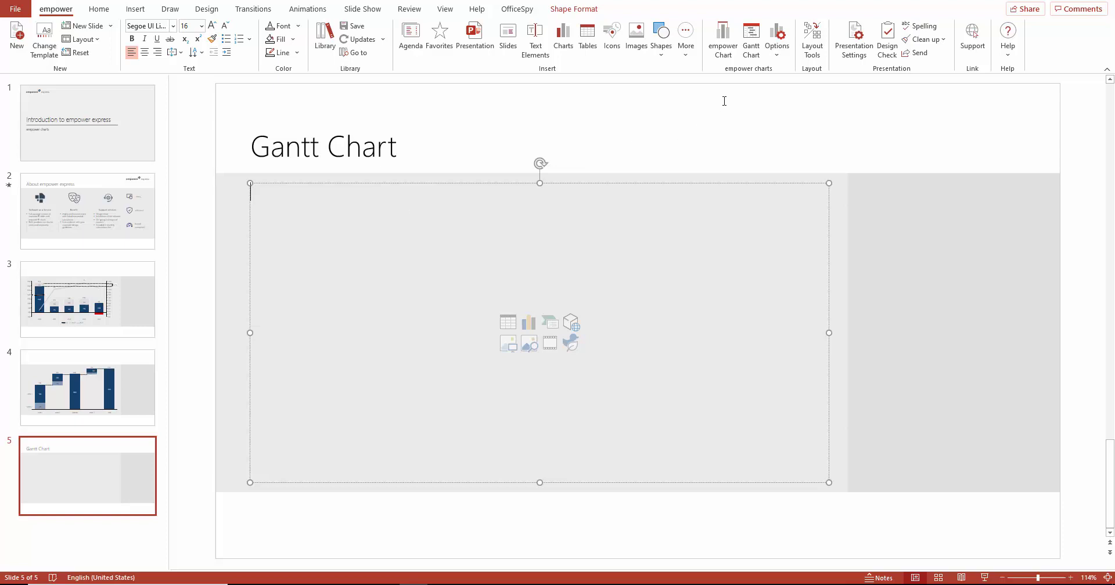
# - Start a Gantt chart from 10/11/2020 to 11/18/2020, recommended headers off, Week header enabled
pyautogui.click(751, 38)
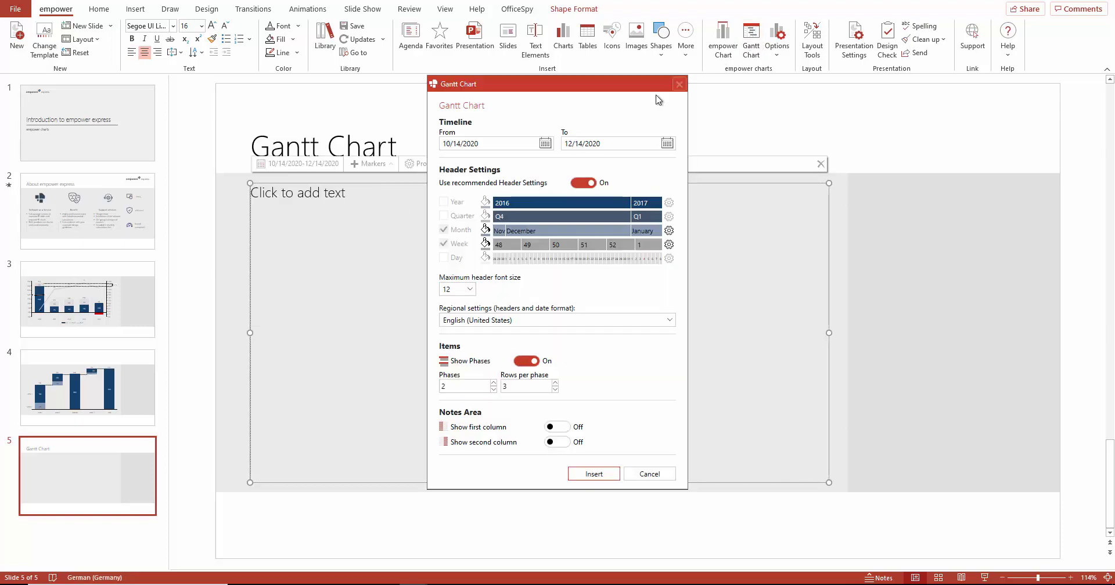
pyautogui.click(545, 143)
pyautogui.click(390, 229)
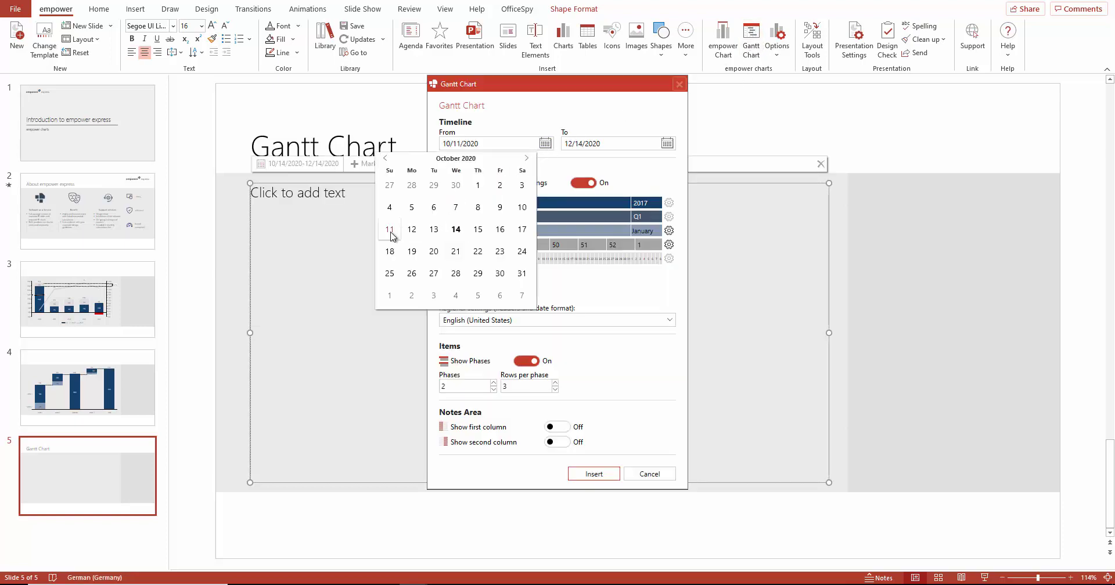
pyautogui.click(666, 143)
pyautogui.click(507, 158)
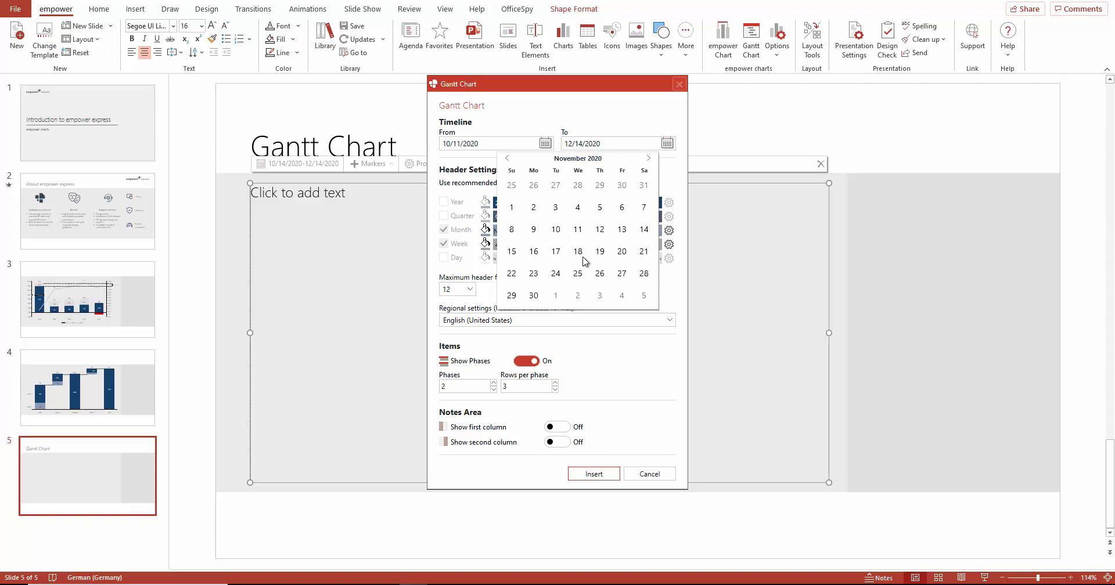
pyautogui.click(578, 253)
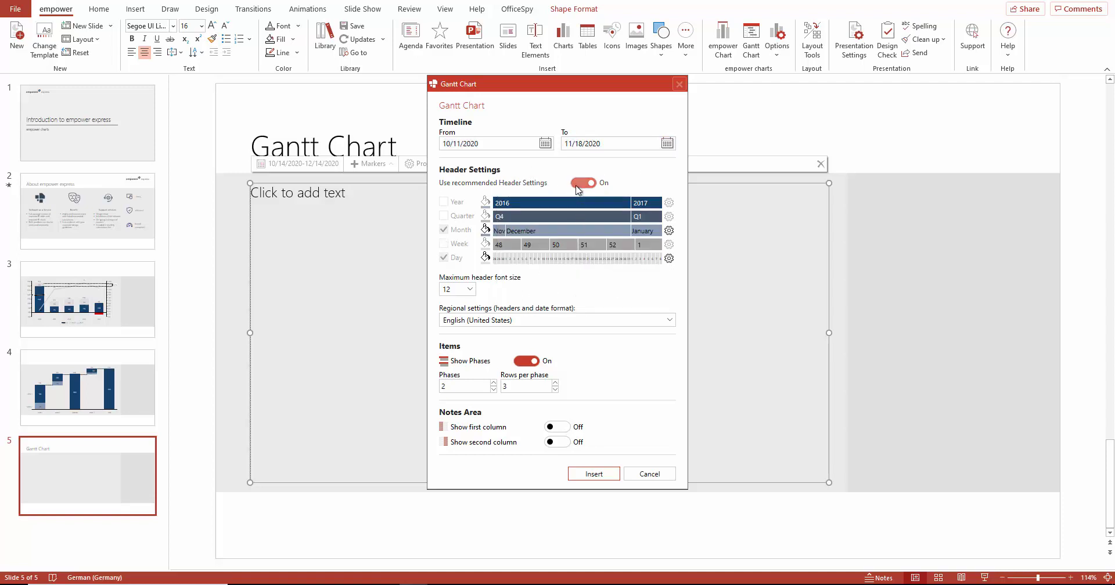
pyautogui.click(579, 183)
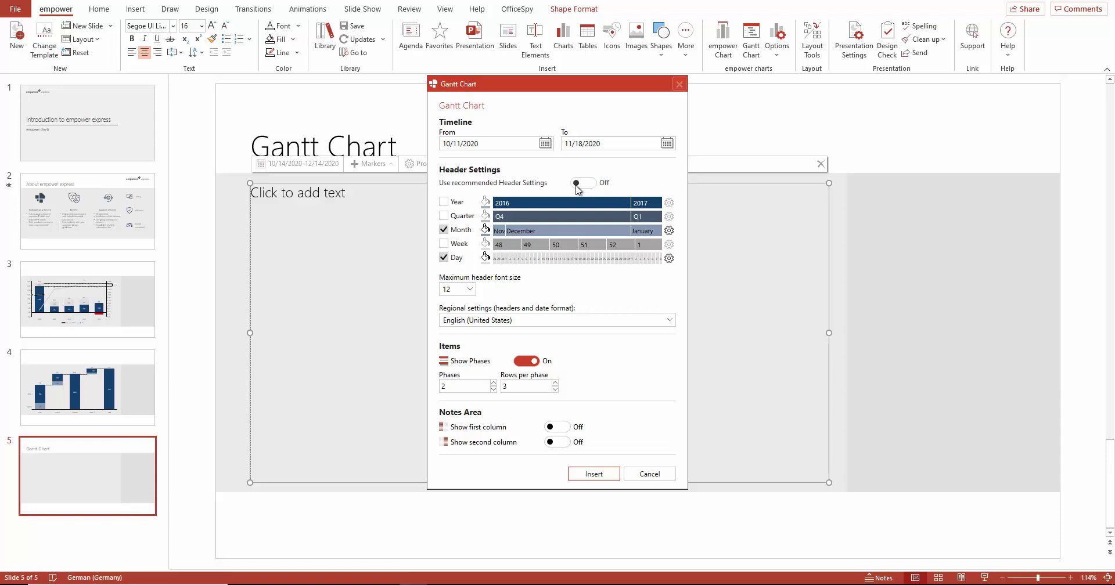
pyautogui.click(444, 243)
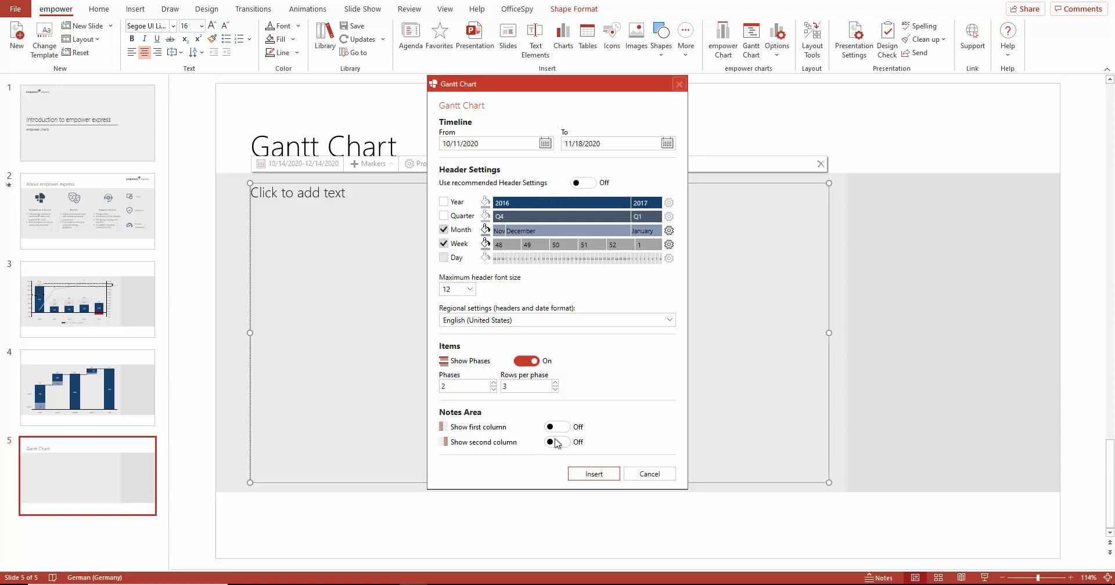
# - Insert the Gantt chart and rename Phase 1 to 'empower preparation'
pyautogui.click(590, 474)
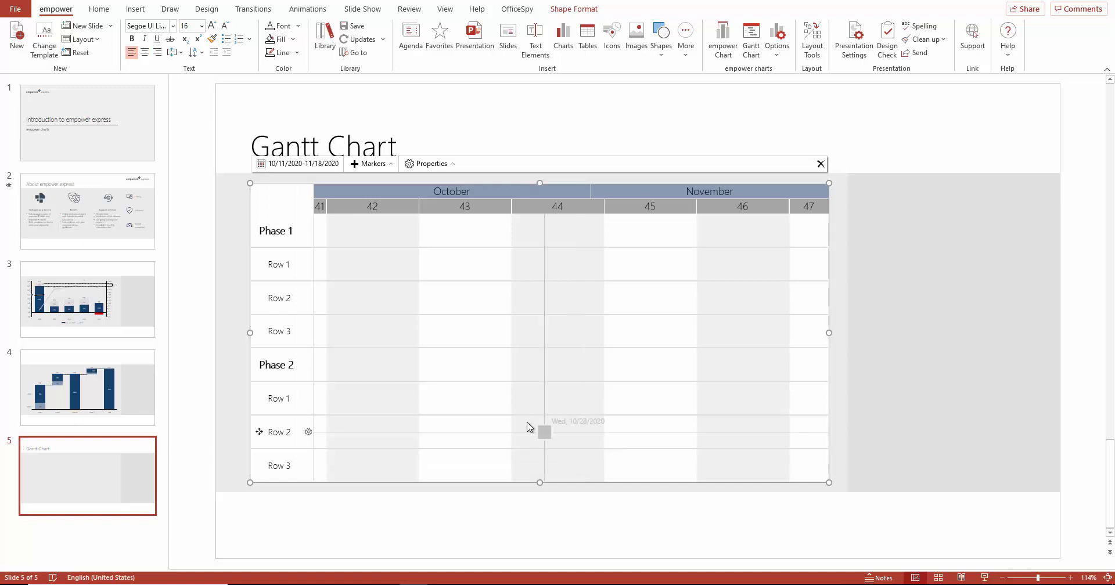
pyautogui.moveTo(292, 230)
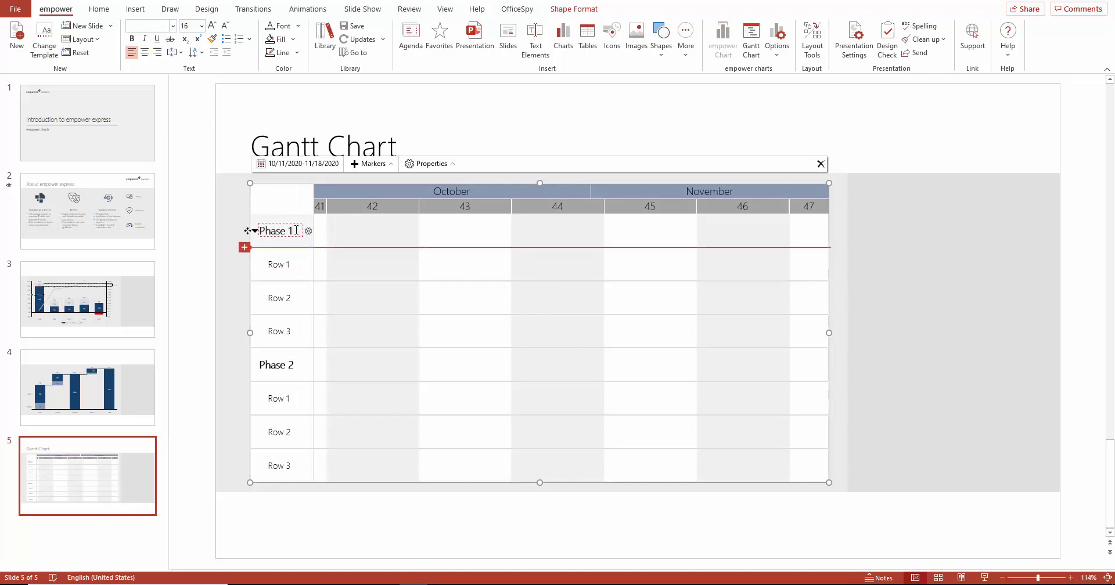
pyautogui.click(296, 230)
pyautogui.write('emp')
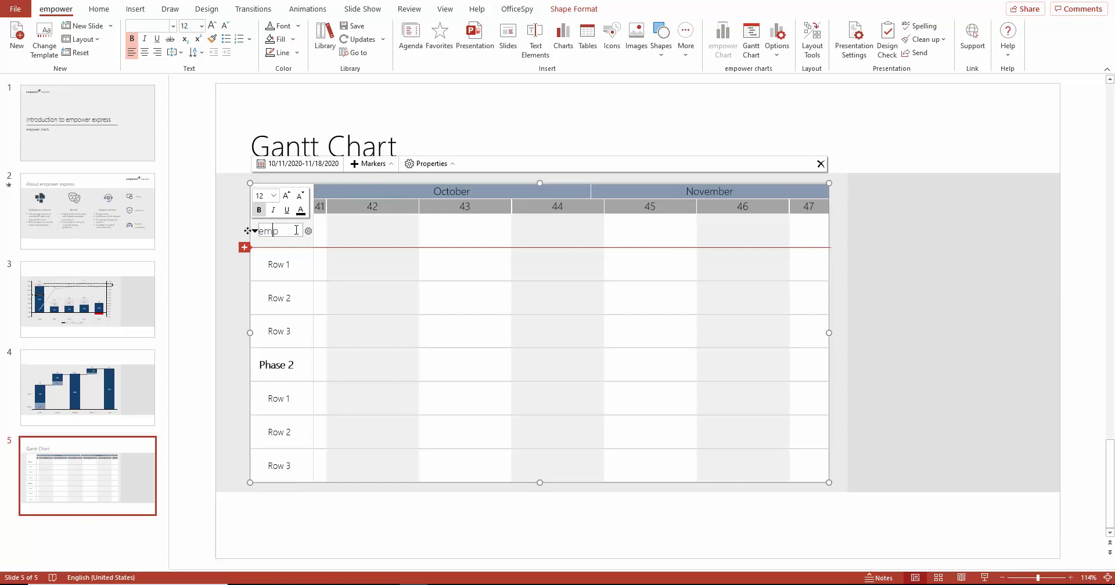
pyautogui.write('ower pr')
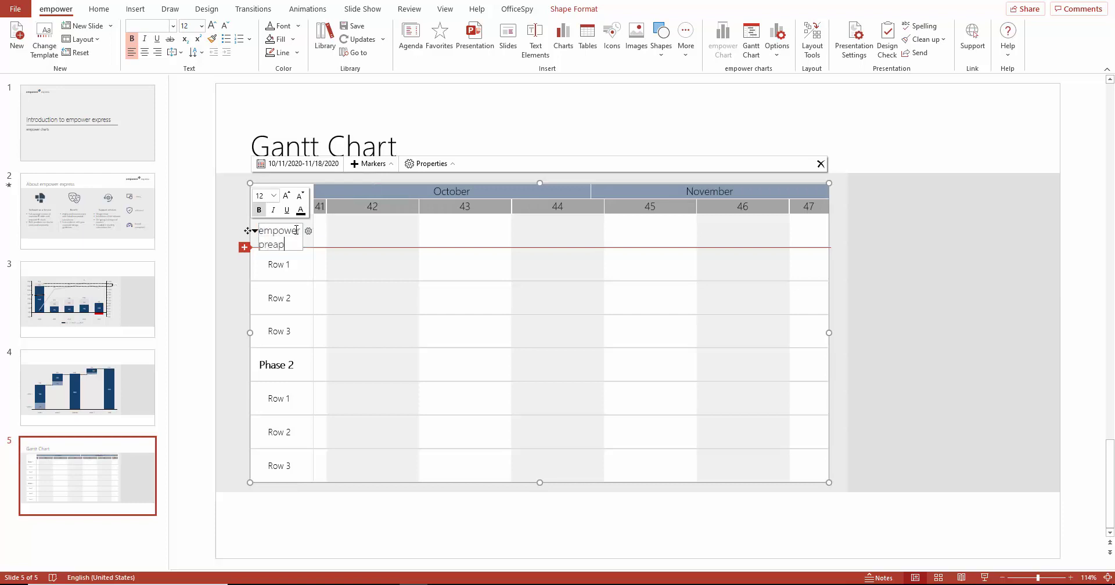
pyautogui.write('eparation')
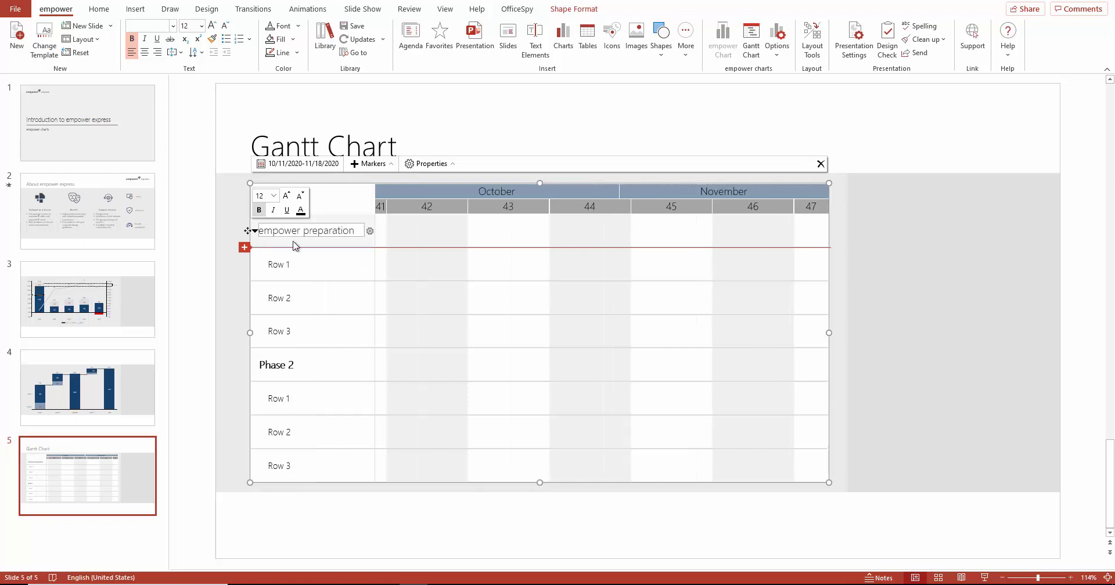
# - Name the three task rows Kick-off, Customizing and Delivery Package
pyautogui.click(297, 263)
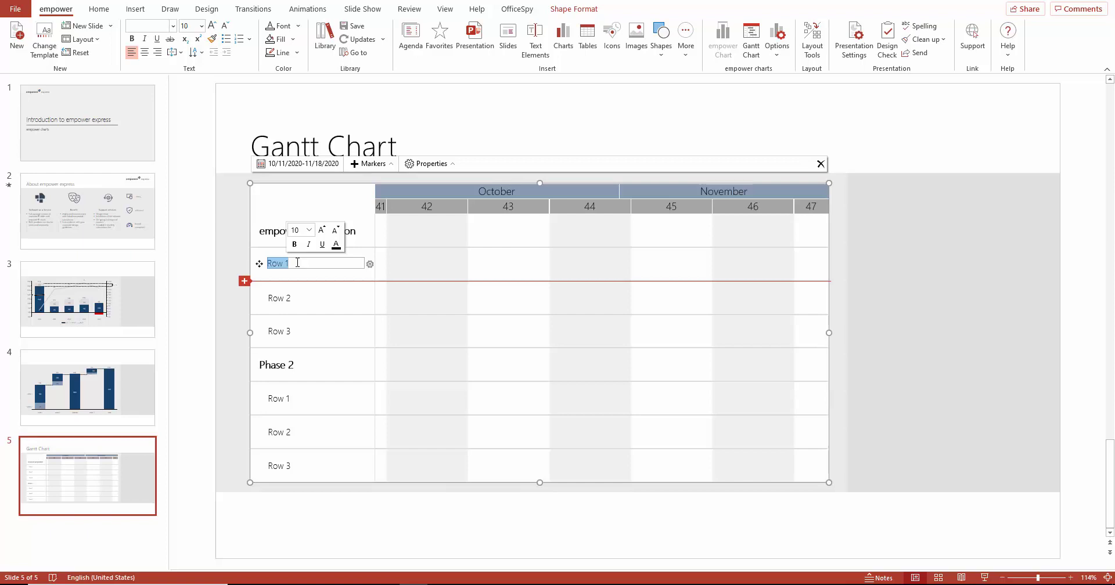
pyautogui.write('Kick-off')
pyautogui.click(312, 296)
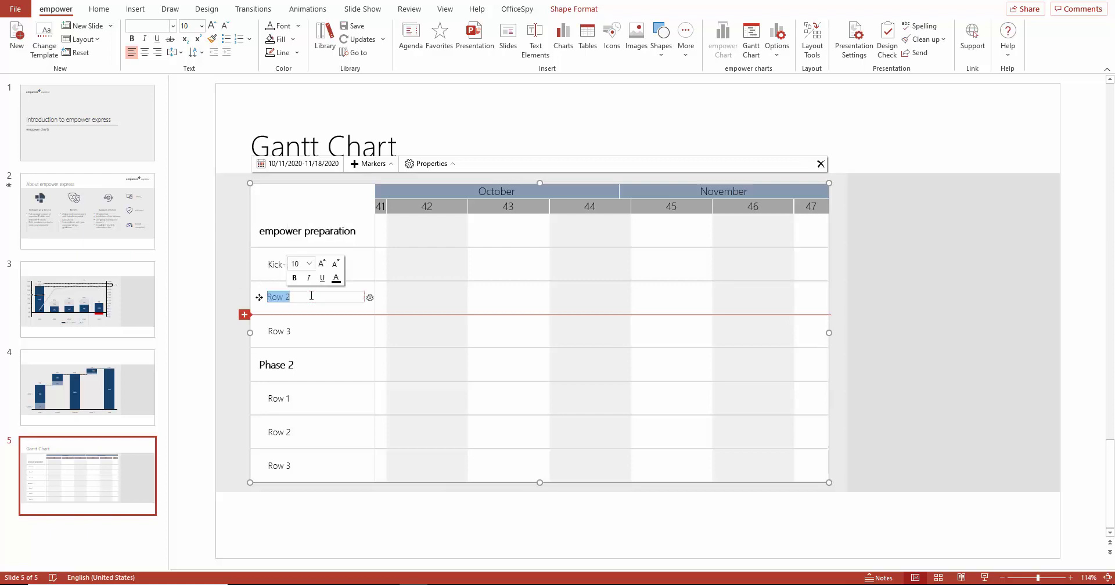
pyautogui.write('Customizing')
pyautogui.click(310, 331)
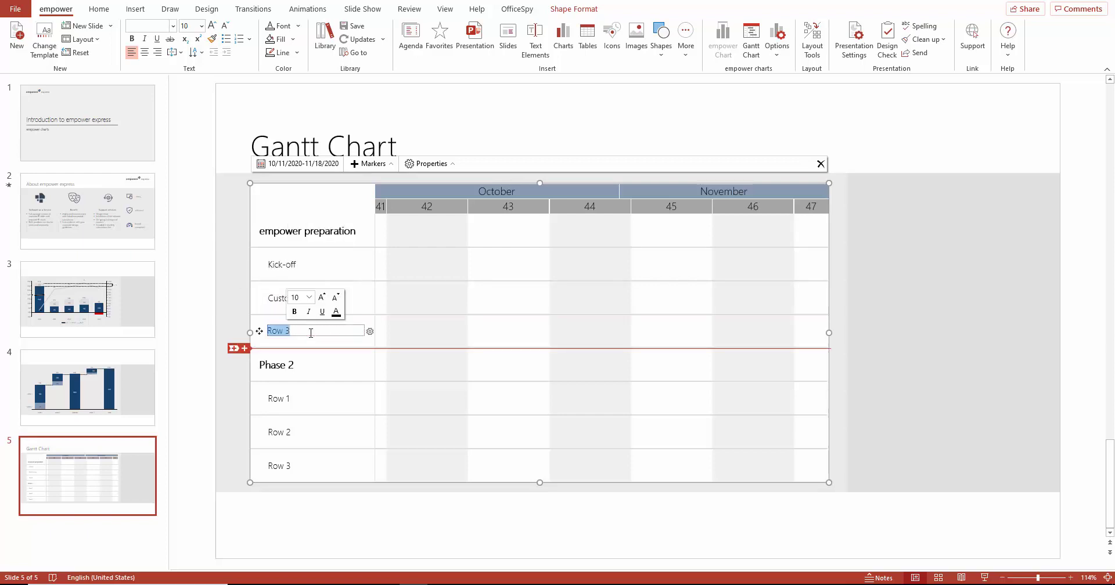
pyautogui.write('Delivery Package')
pyautogui.press('Return')
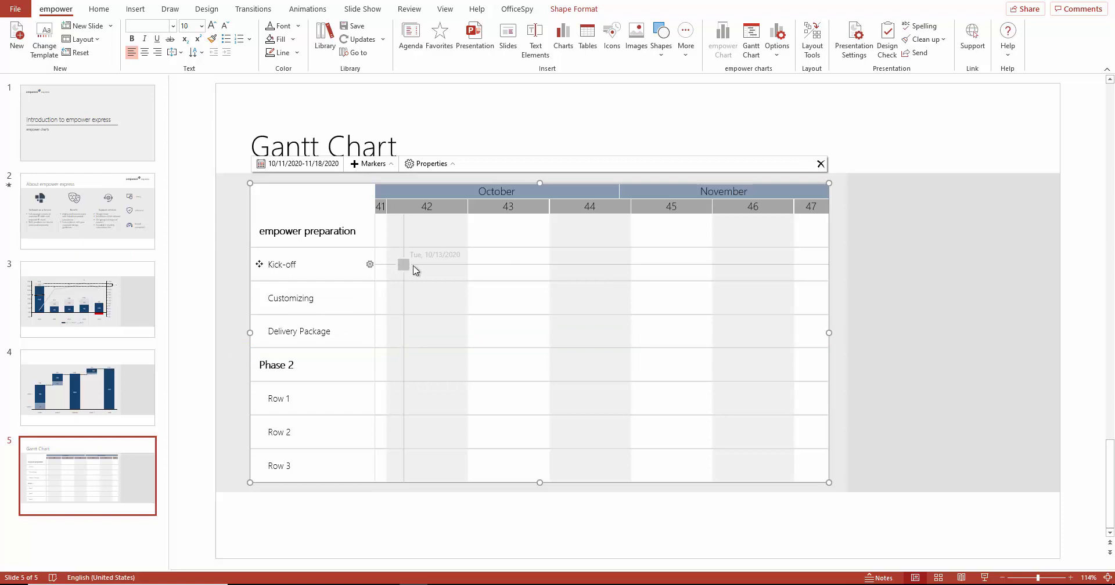
# - Draw the Kick-off bar 10/13–10/16 and add a 'Client delivery' milestone on 10/25 after Delivery Package
pyautogui.moveTo(414, 269); pyautogui.dragTo(552, 337)
pyautogui.rightClick(556, 336)
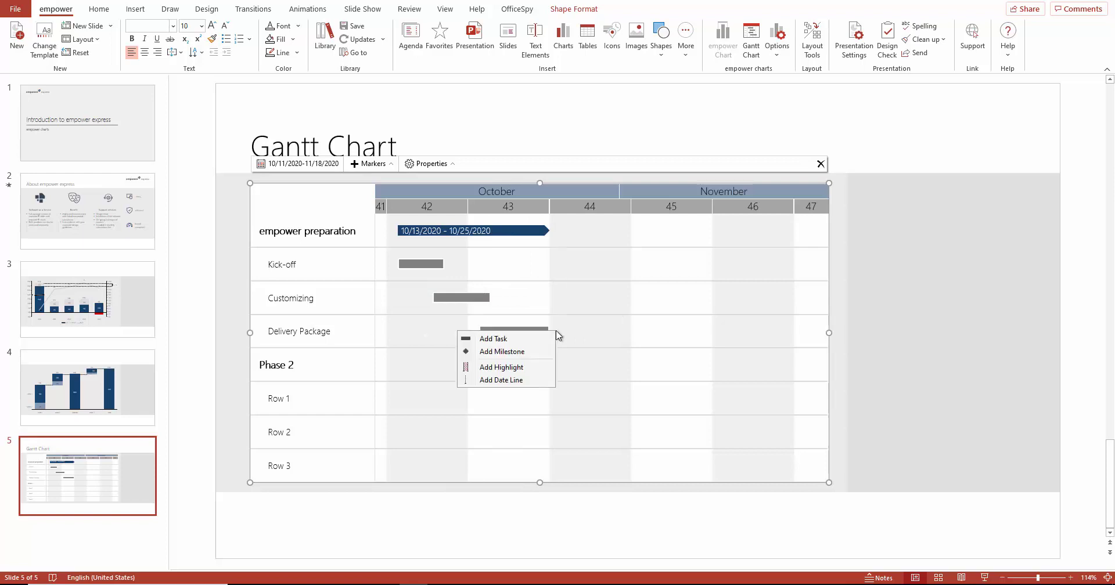
pyautogui.click(472, 352)
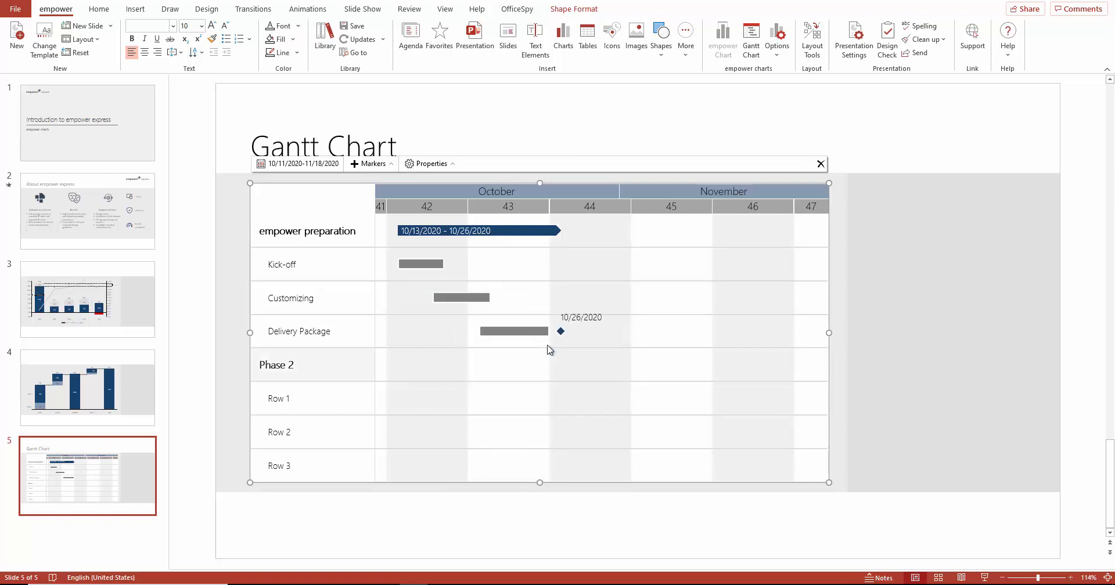
pyautogui.moveTo(562, 331); pyautogui.dragTo(550, 331)
pyautogui.click(566, 317)
pyautogui.click(565, 317)
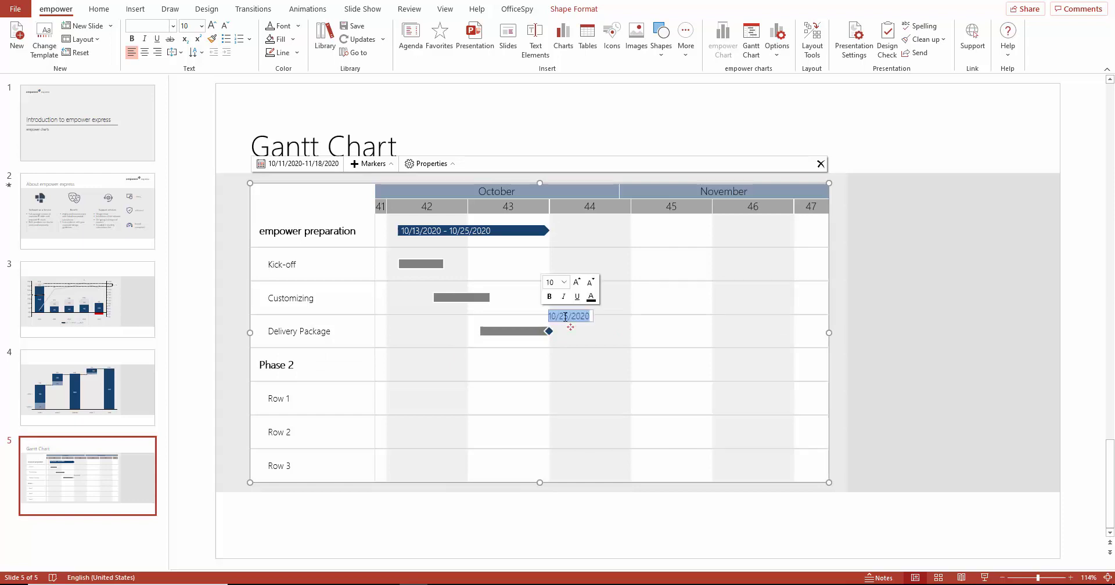
pyautogui.write('Client delivery')
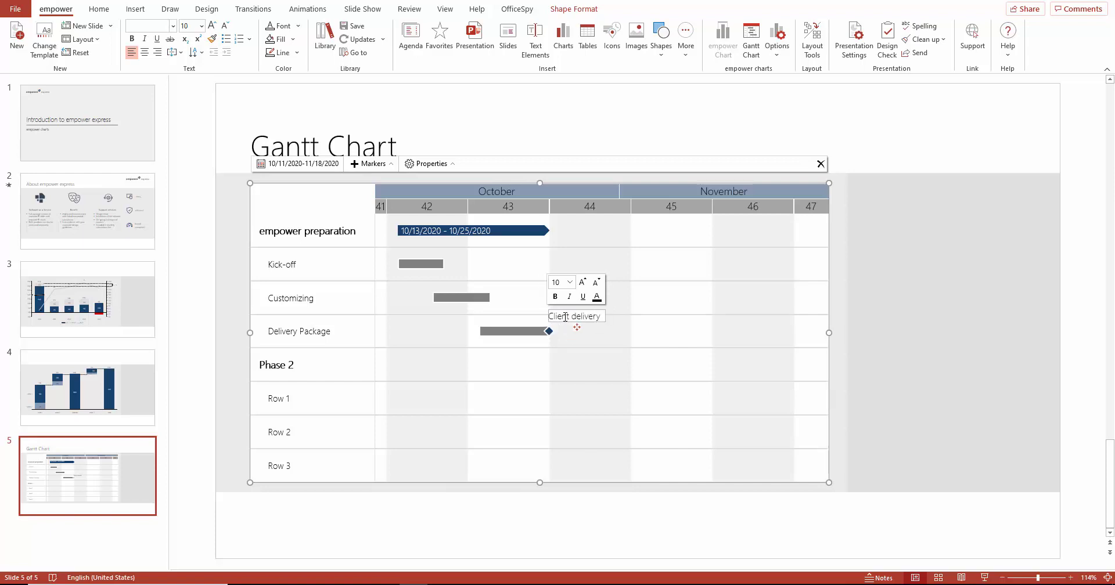
# - Enable two notes columns on the Gantt chart in its properties
pyautogui.click(452, 164)
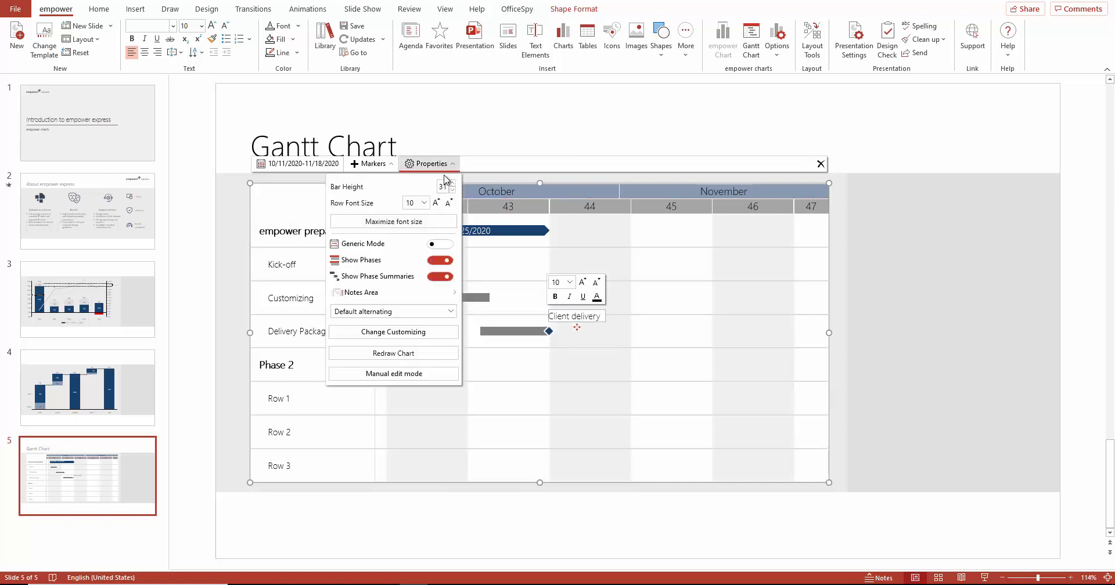
pyautogui.moveTo(429, 294)
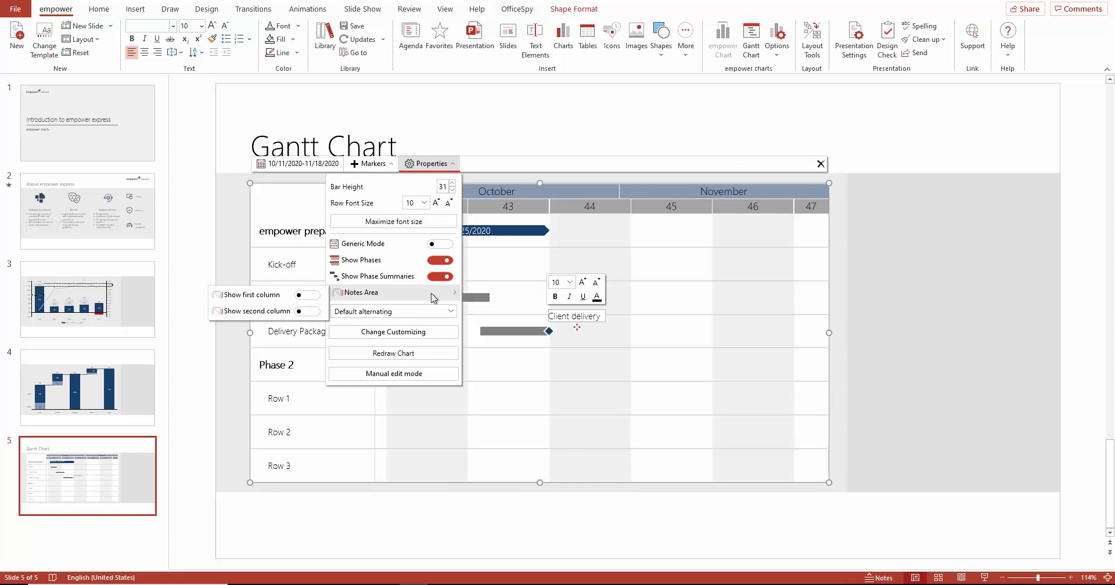
pyautogui.click(313, 296)
pyautogui.click(316, 312)
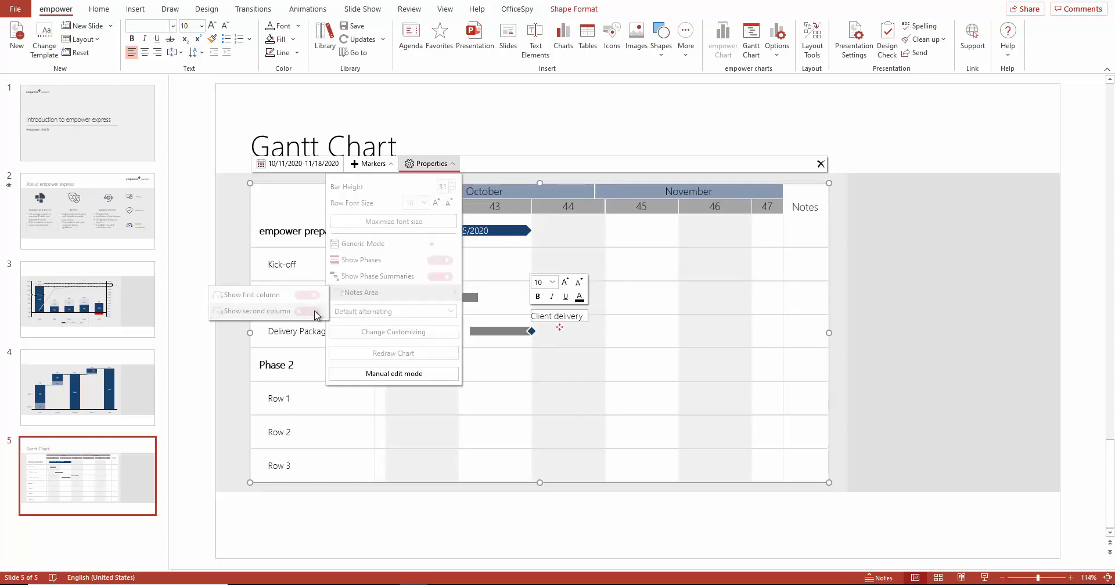
# - Title the first notes column 'Resp.' and enter IT for Delivery Package
pyautogui.click(764, 209)
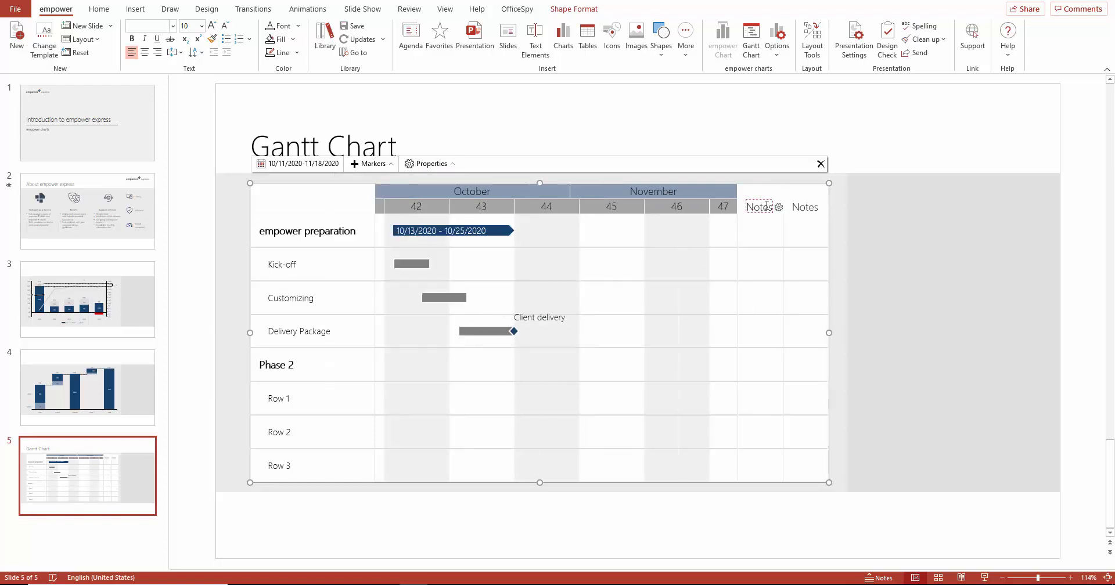
pyautogui.doubleClick(759, 207)
pyautogui.write('Resp')
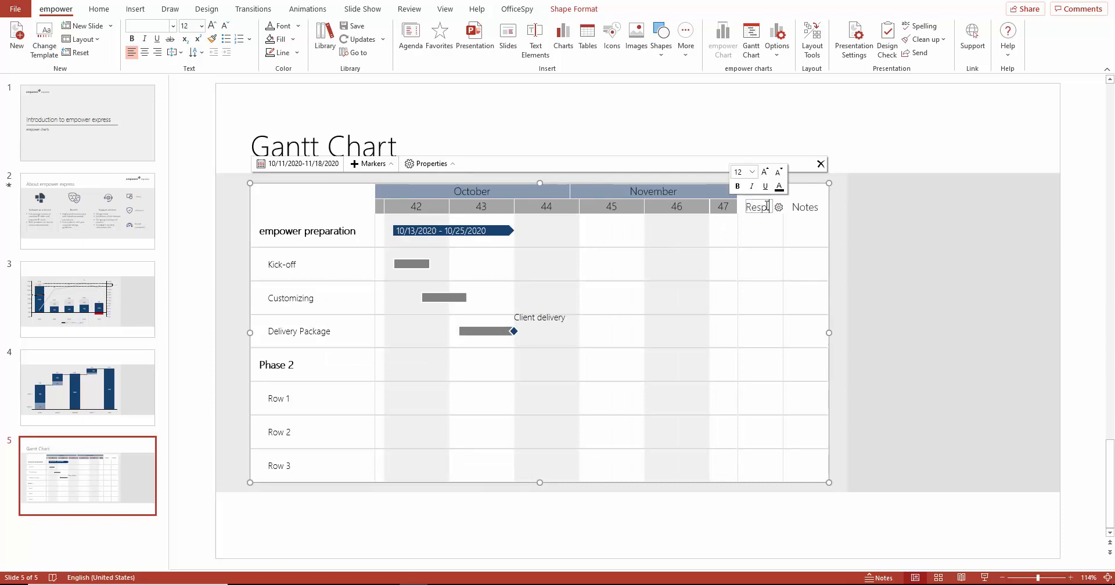
pyautogui.write('.')
pyautogui.click(760, 333)
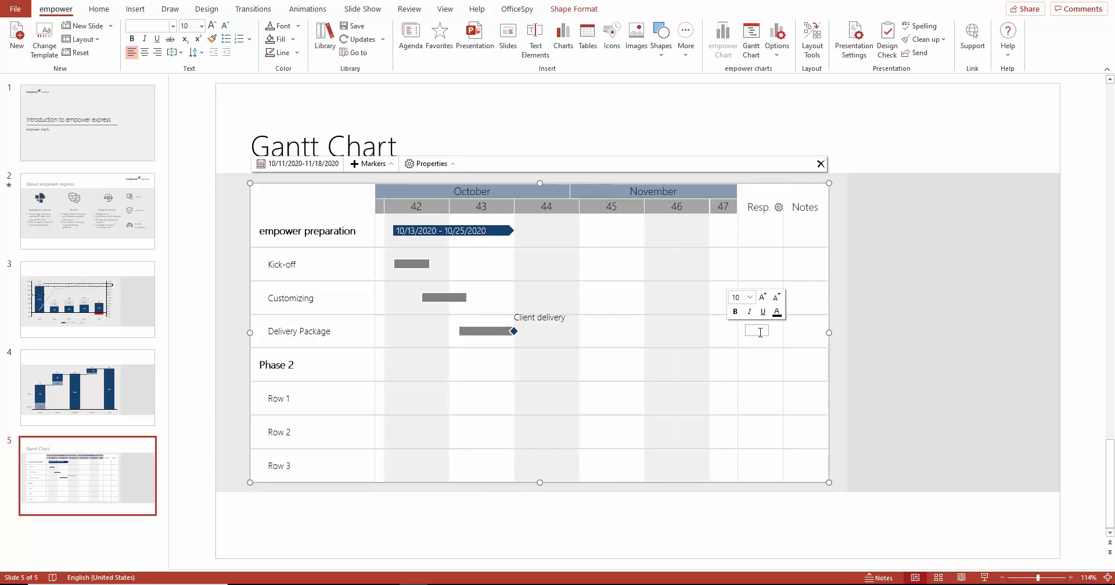
pyautogui.write('IT')
# - Make the second column status circles and give empower preparation a green status
pyautogui.click(824, 208)
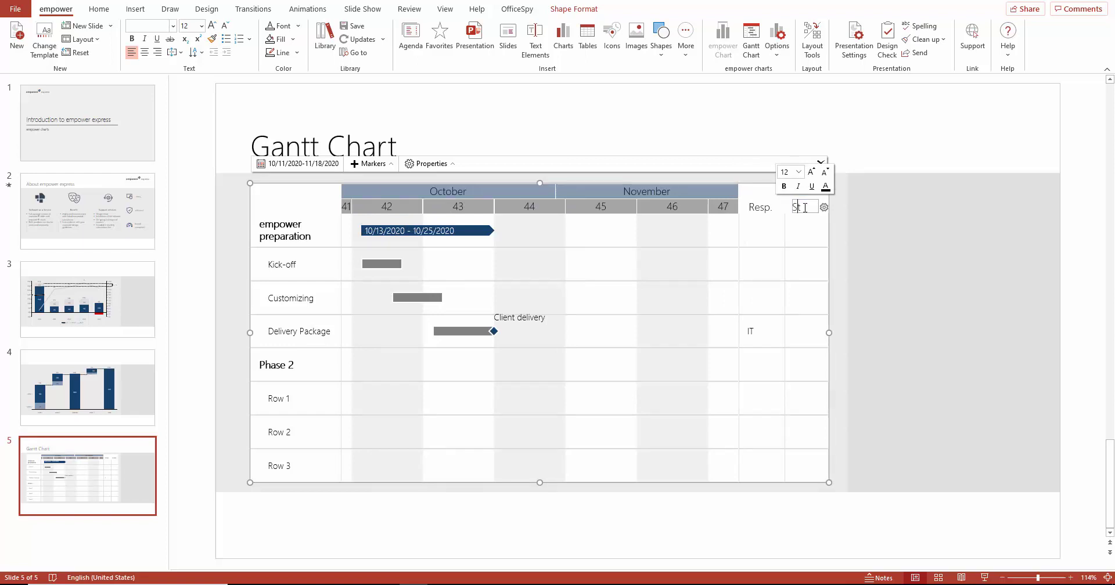
pyautogui.click(805, 194)
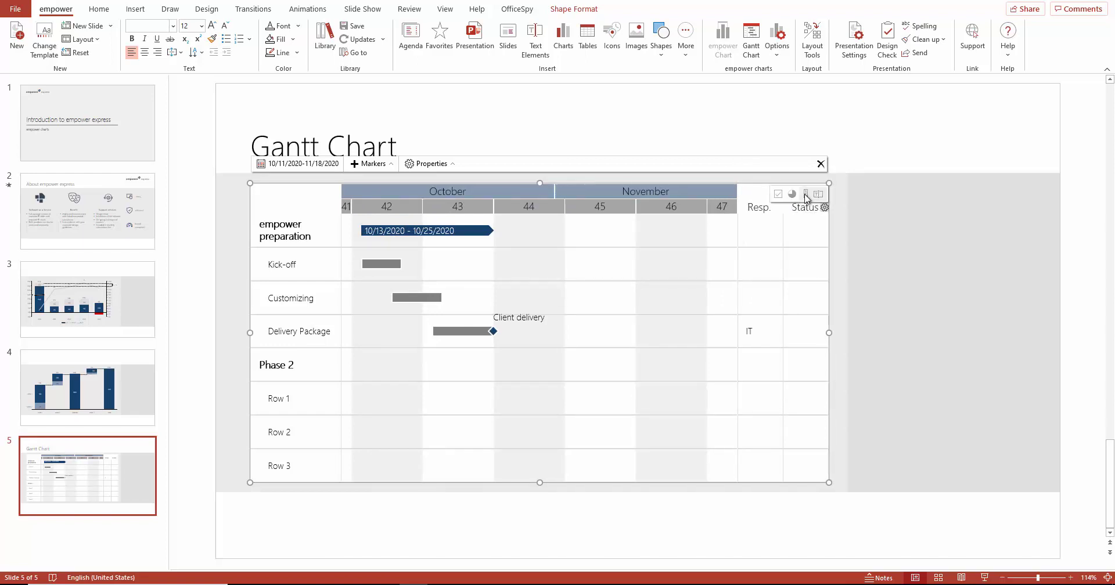
pyautogui.click(784, 233)
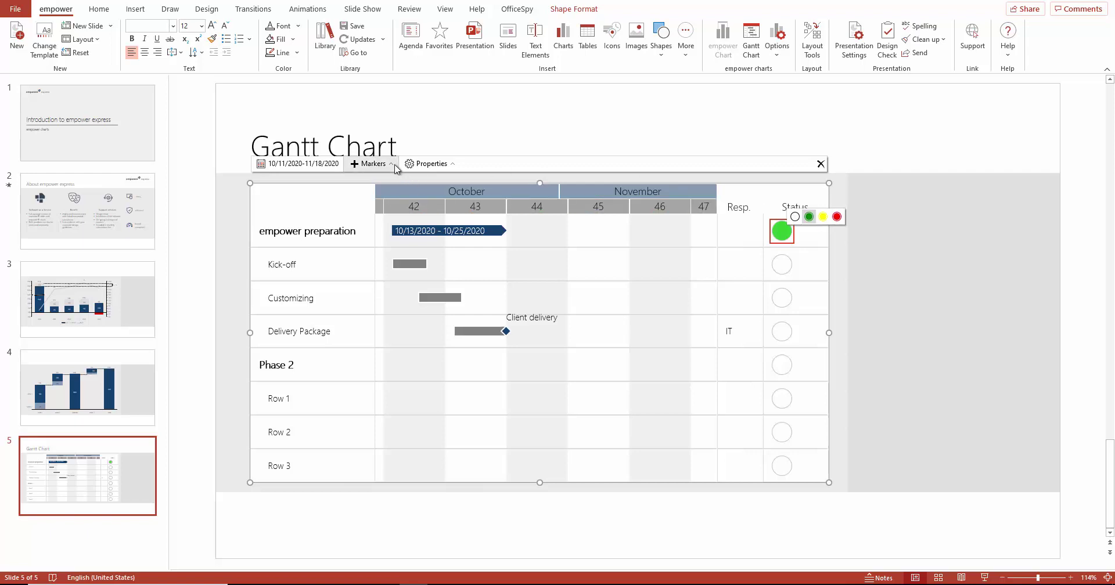
# - Add a date line on 10/21/2020 and label it 'Deadline'
pyautogui.click(371, 164)
pyautogui.click(357, 114)
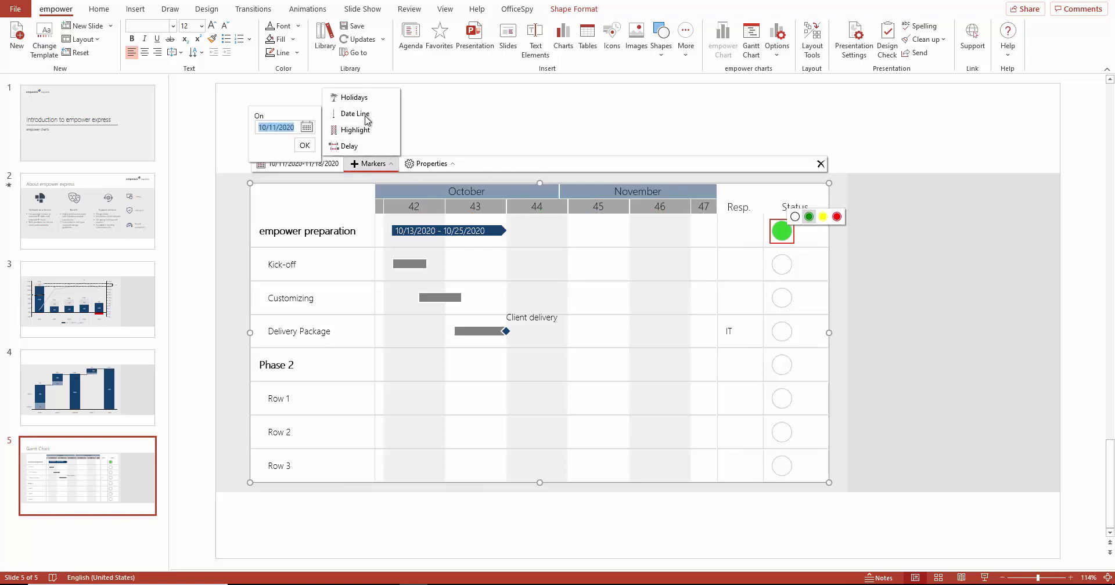
pyautogui.click(305, 129)
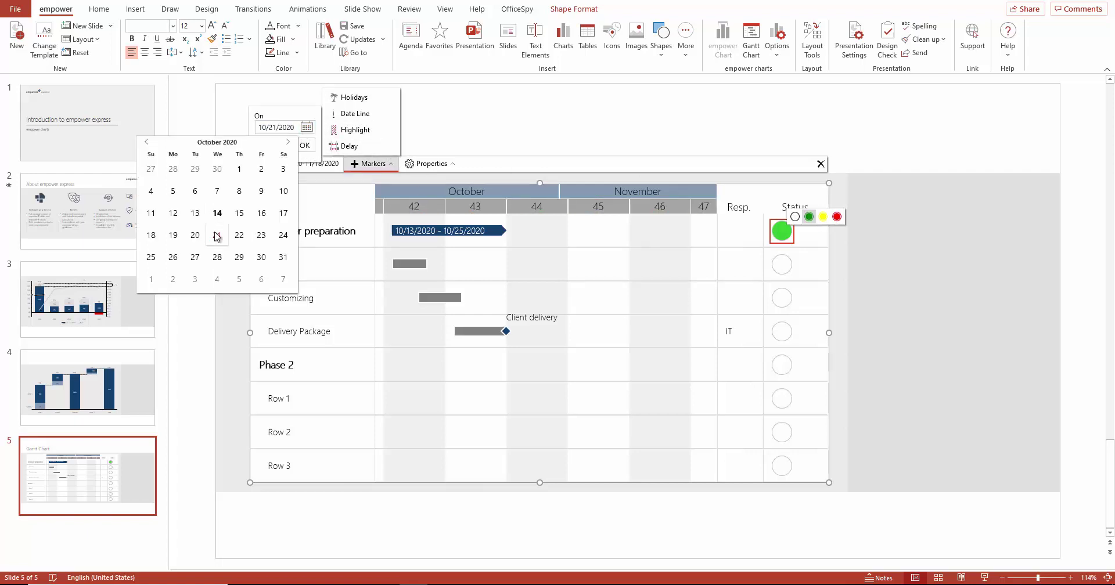
pyautogui.click(219, 237)
pyautogui.click(304, 146)
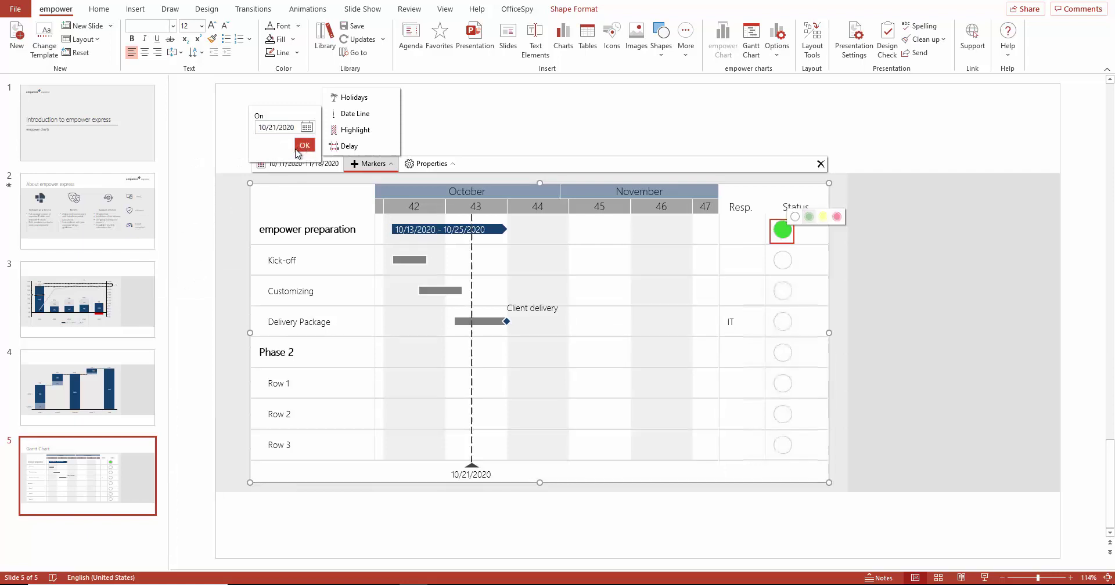
pyautogui.doubleClick(472, 474)
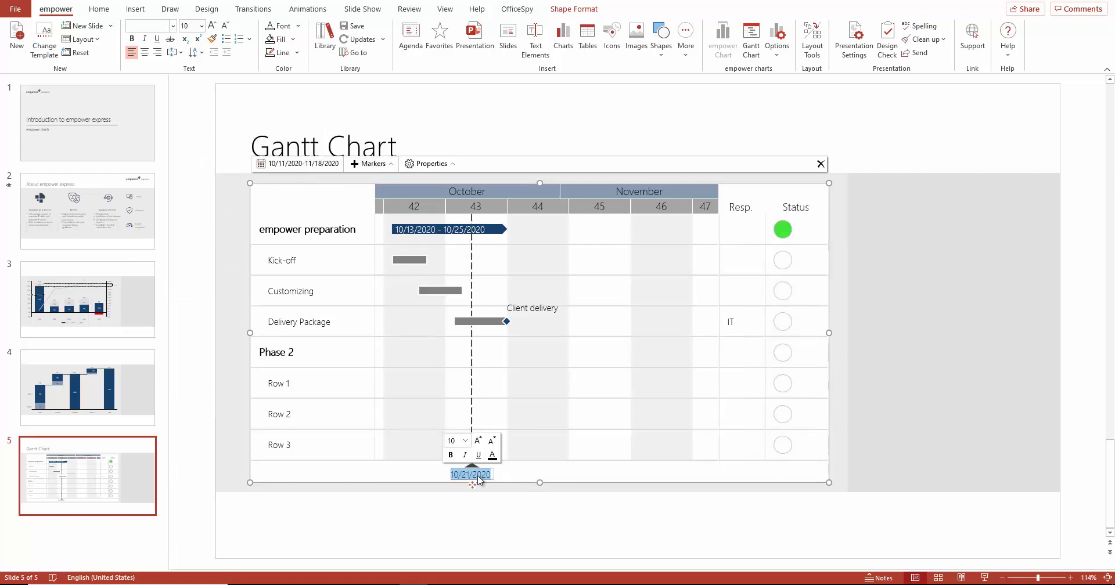
pyautogui.write('Deadline')
pyautogui.click(512, 475)
pyautogui.click(391, 165)
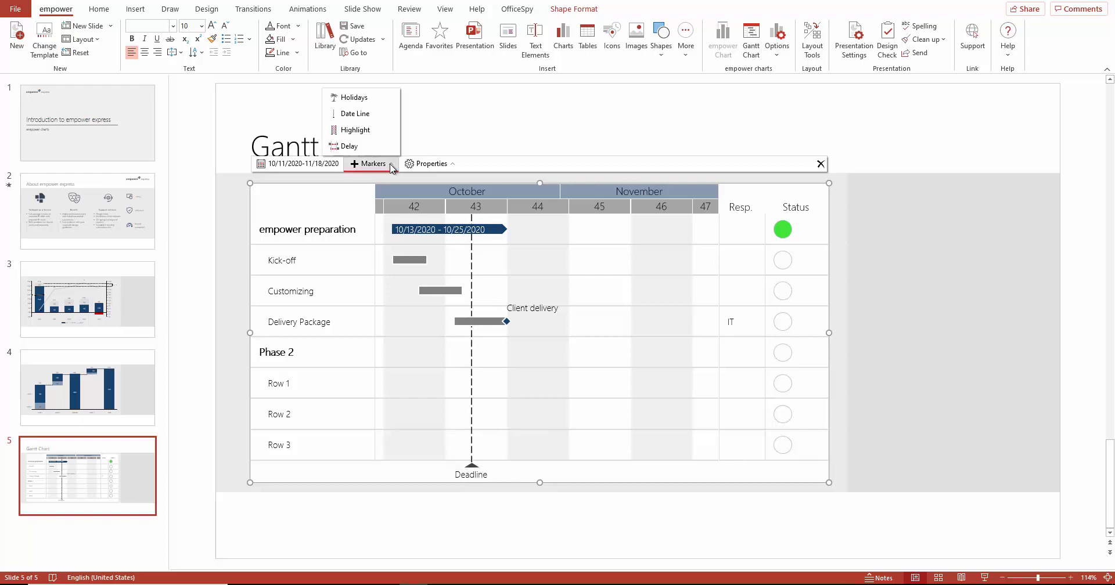
# - Insert UK holidays for Northern Ireland and England, shading the Autumn half term in week 44
pyautogui.click(377, 99)
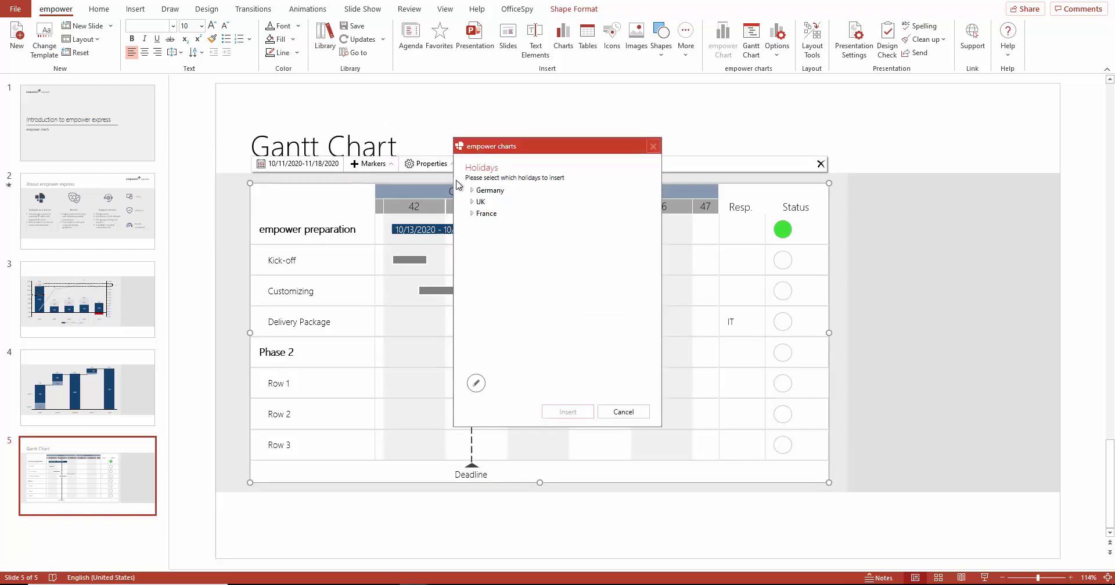
pyautogui.click(471, 202)
pyautogui.click(485, 215)
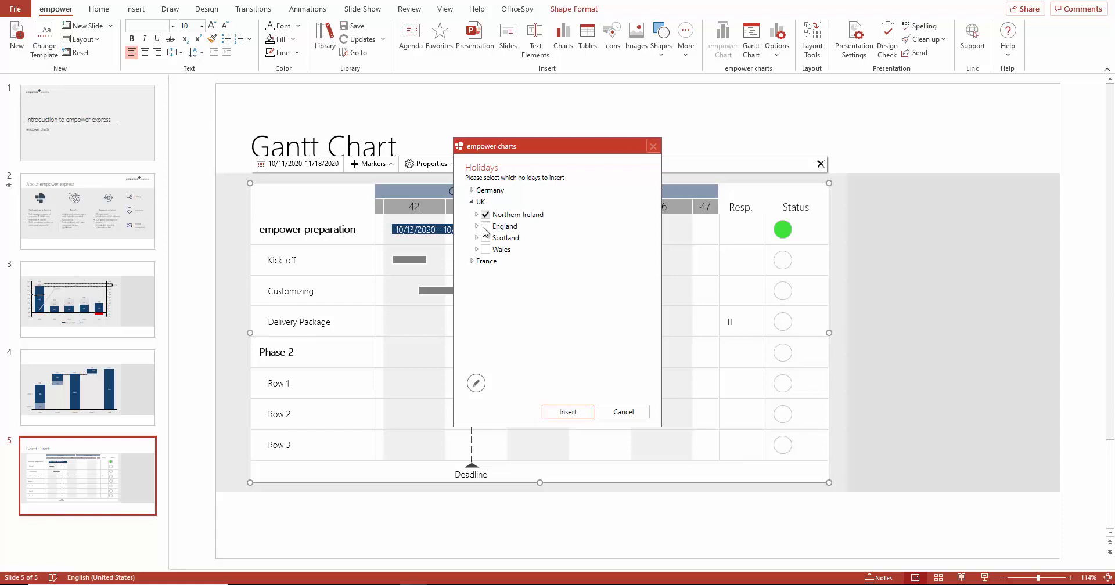
pyautogui.click(486, 227)
pyautogui.click(578, 413)
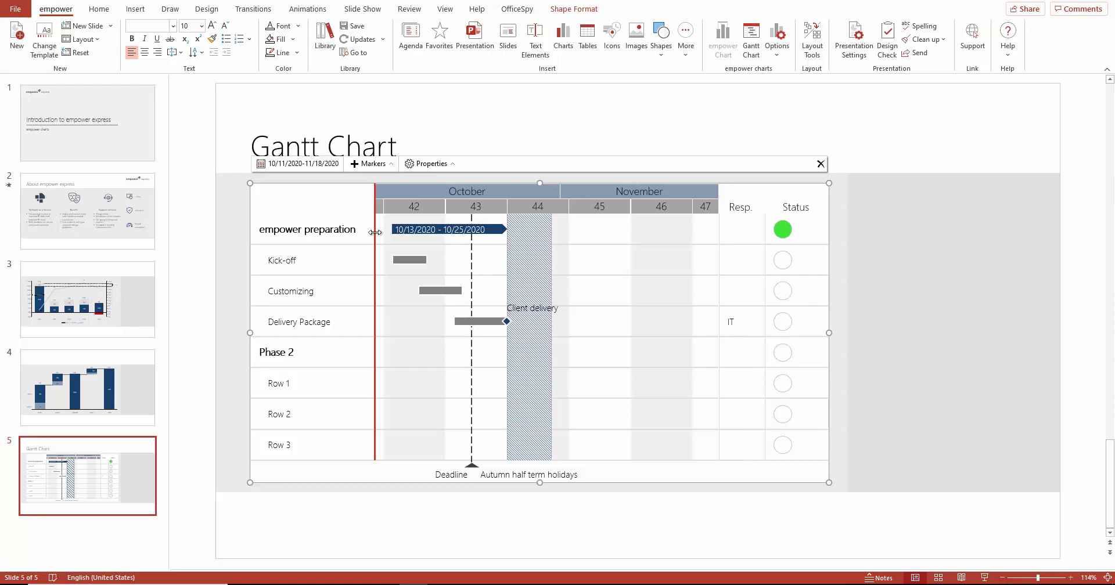
pyautogui.moveTo(374, 232); pyautogui.dragTo(337, 239)
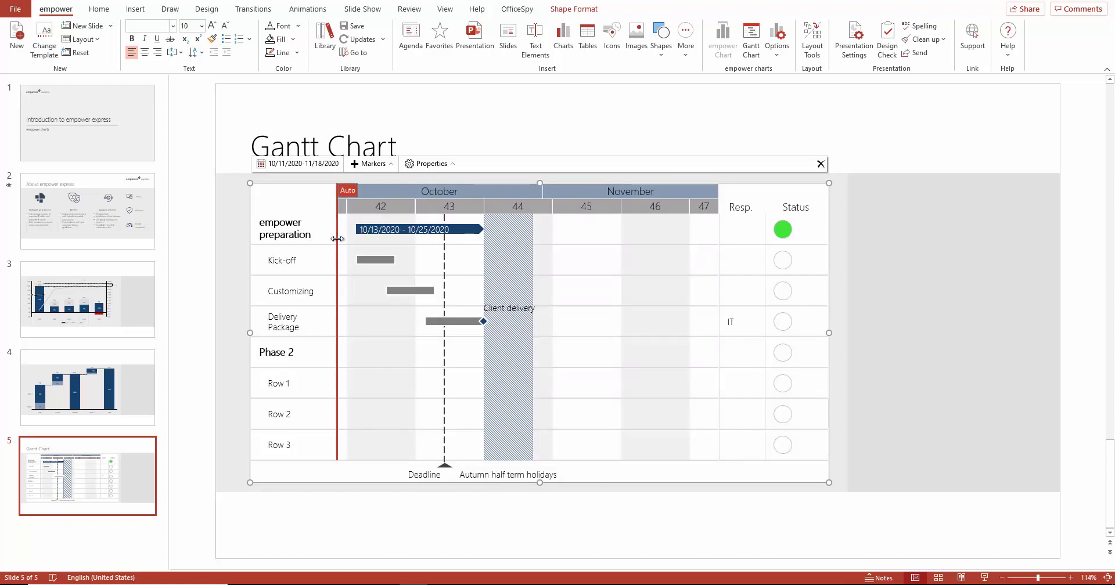
pyautogui.click(342, 196)
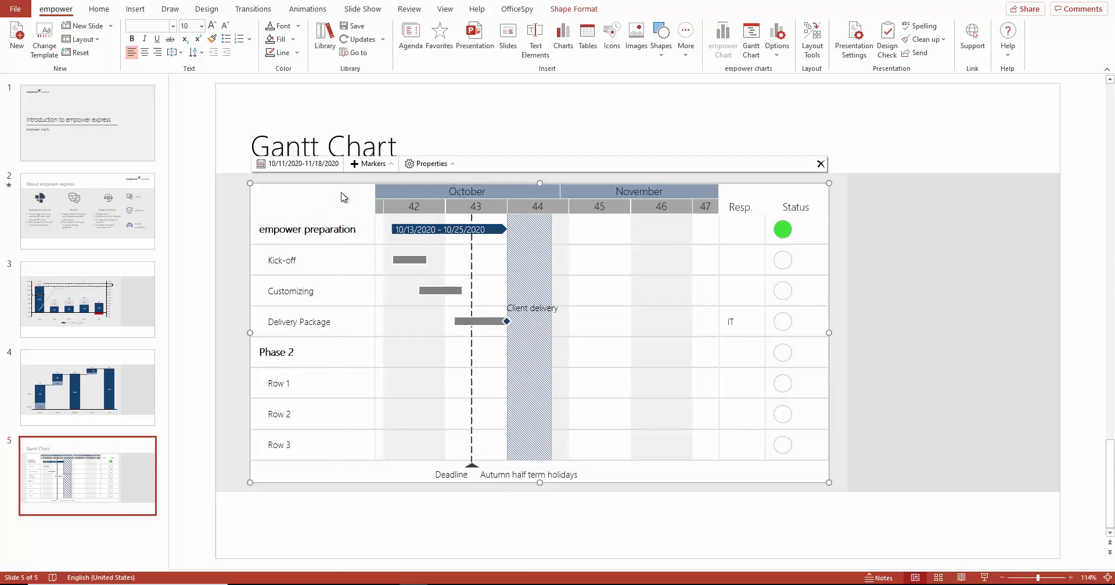